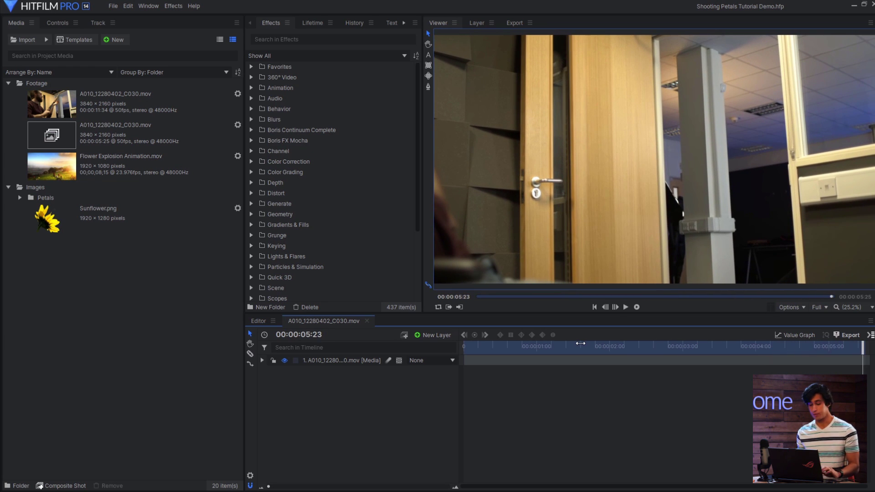
# Step: Add a New Point layer and a Tracker on the footage layer
pyautogui.click(444, 335)
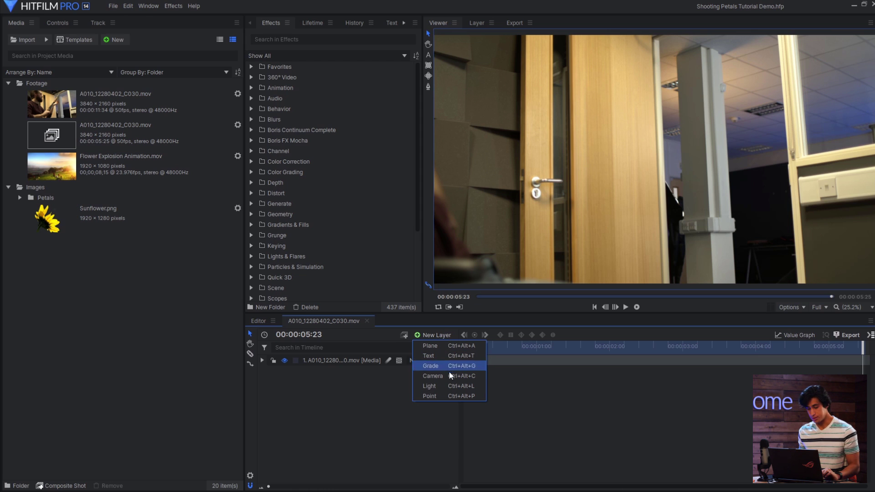
pyautogui.click(452, 396)
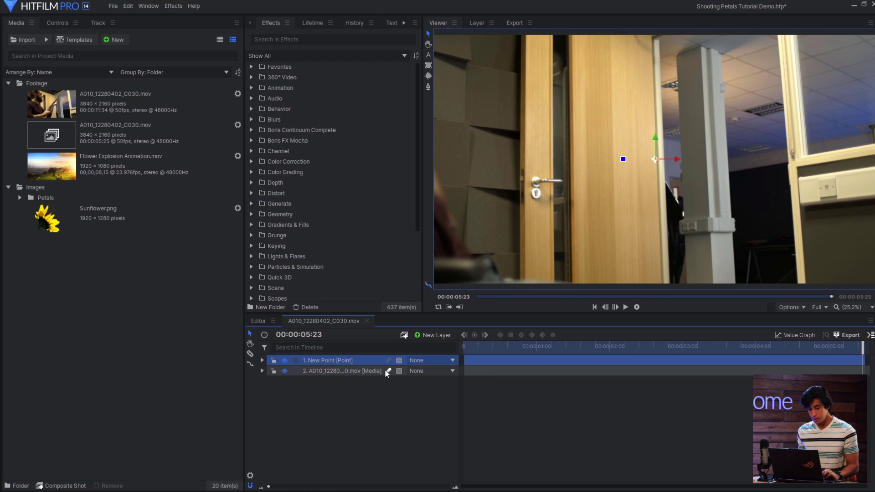
pyautogui.click(56, 28)
pyautogui.click(236, 82)
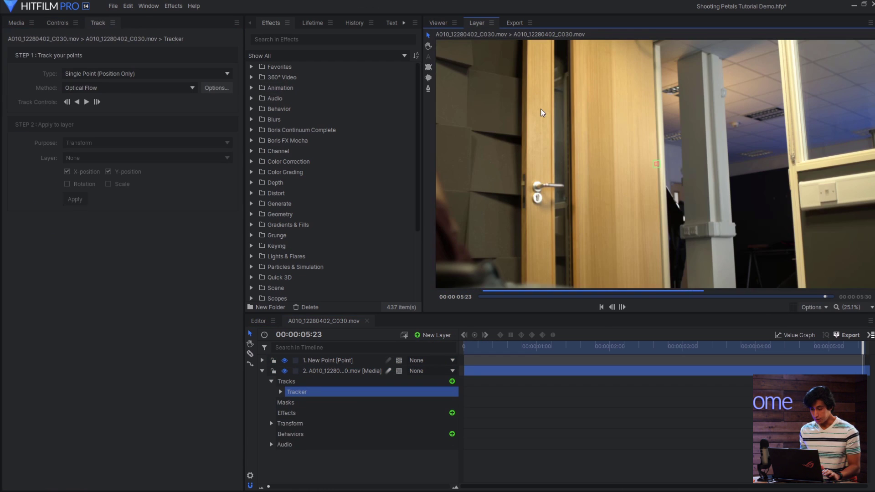
# Step: Track the glass-door spot backward and apply the motion to the New Point layer (Layer 1)
pyautogui.click(77, 102)
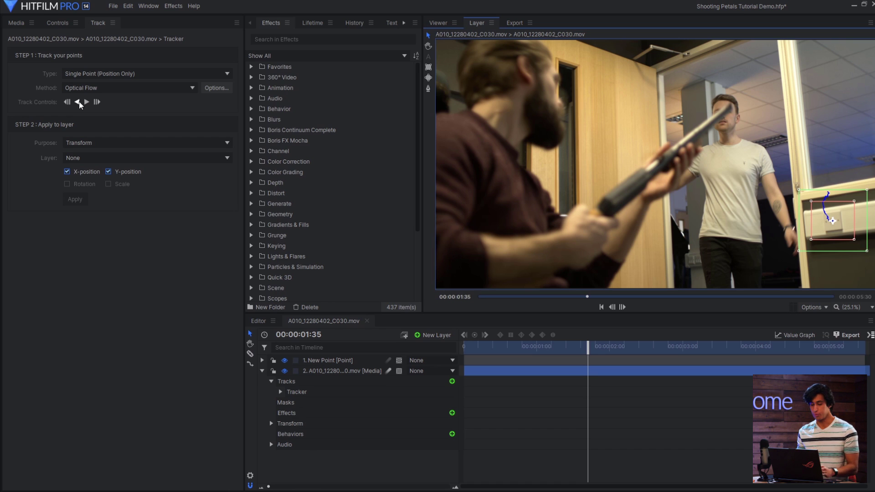
pyautogui.click(81, 158)
pyautogui.click(81, 169)
pyautogui.click(80, 202)
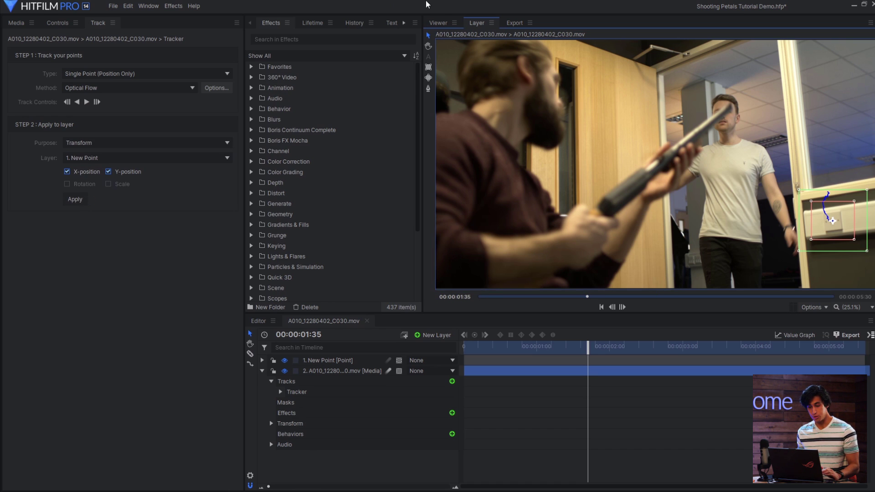
pyautogui.click(441, 26)
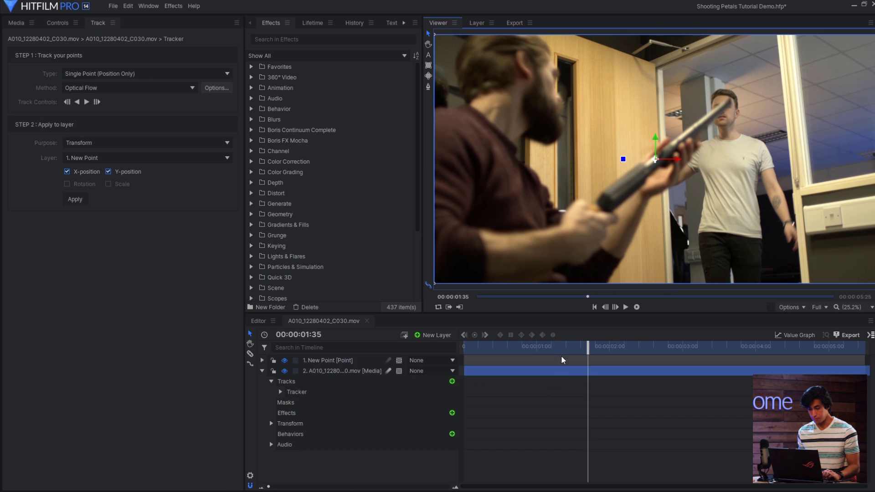
# Step: Play back the shot to check the tracked New Point
pyautogui.click(517, 362)
pyautogui.press('space')
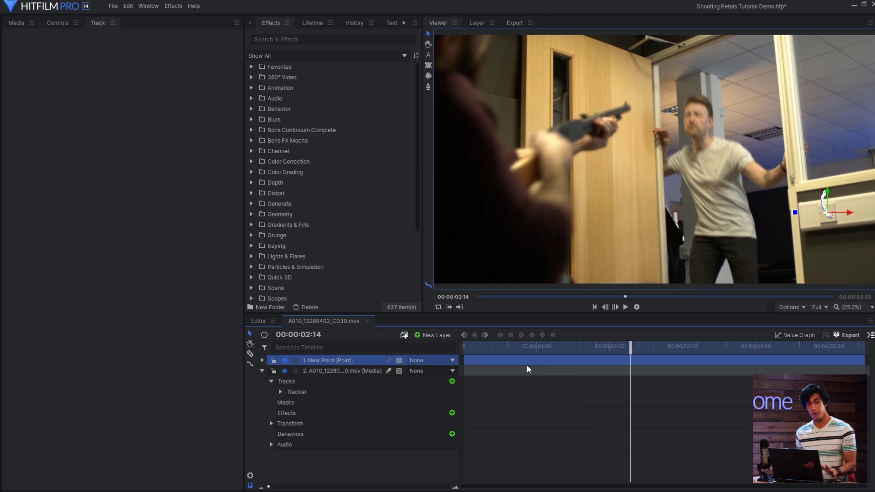
pyautogui.press('space')
# Step: Add a Particle Simulator layer from Effects and parent it to the tracked point
pyautogui.click(335, 40)
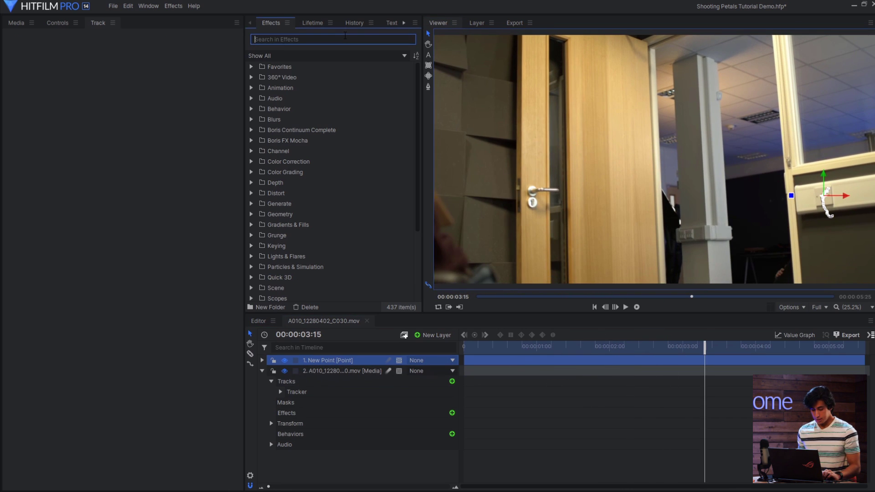
pyautogui.write('particle')
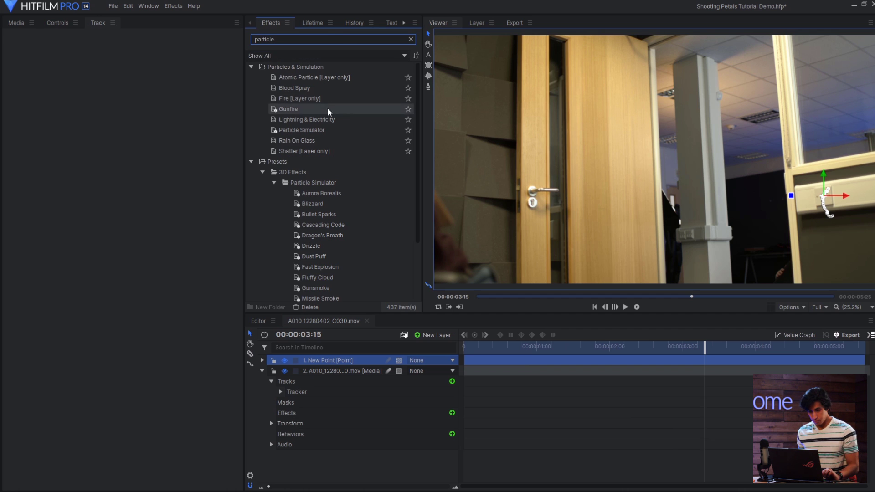
pyautogui.moveTo(321, 130); pyautogui.dragTo(365, 366)
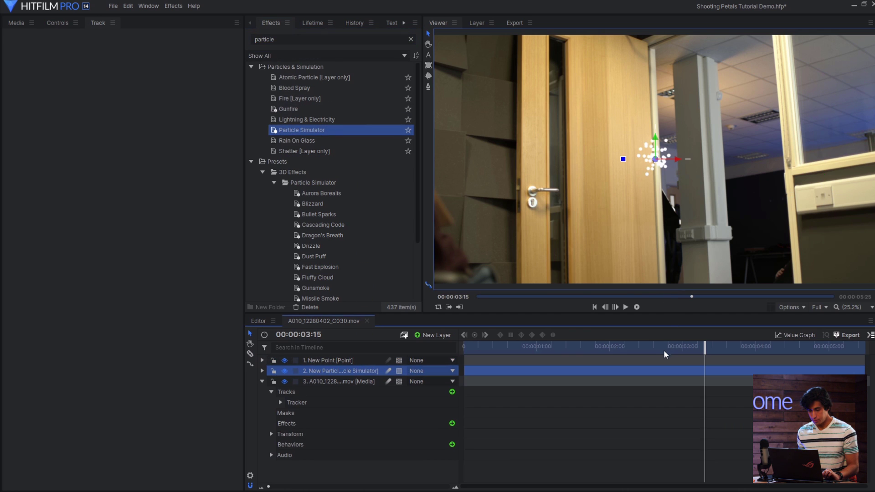
pyautogui.moveTo(704, 346); pyautogui.dragTo(639, 346)
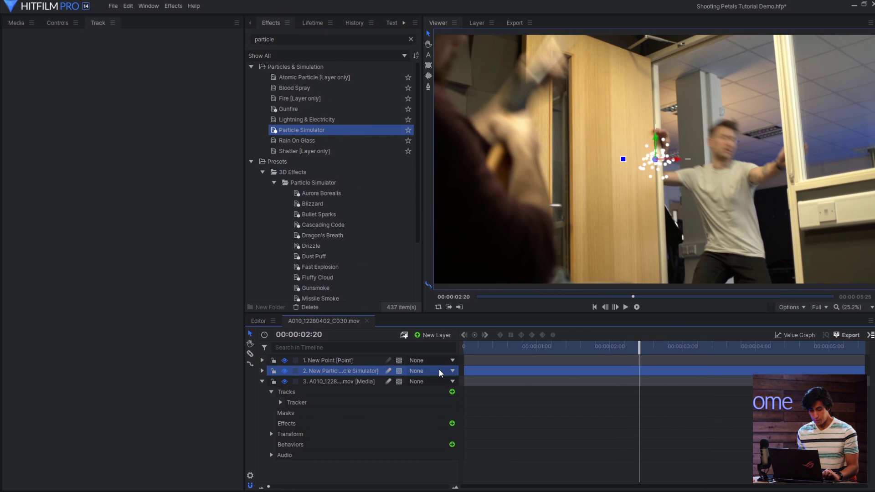
pyautogui.click(440, 373)
pyautogui.click(445, 404)
# Step: Rename the point layer to 'Motion Tracking Data'
pyautogui.click(361, 363)
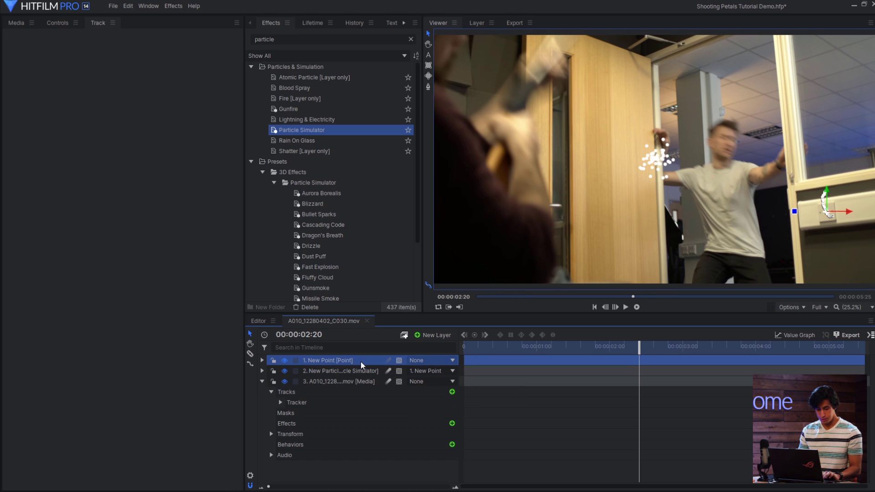
pyautogui.doubleClick(342, 360)
pyautogui.write('Motion Tracking')
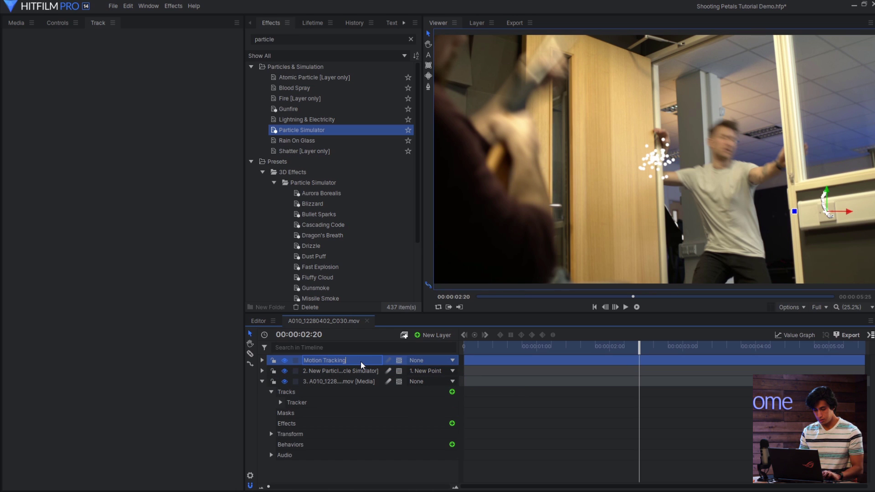
pyautogui.write(' Data')
pyautogui.press('Return')
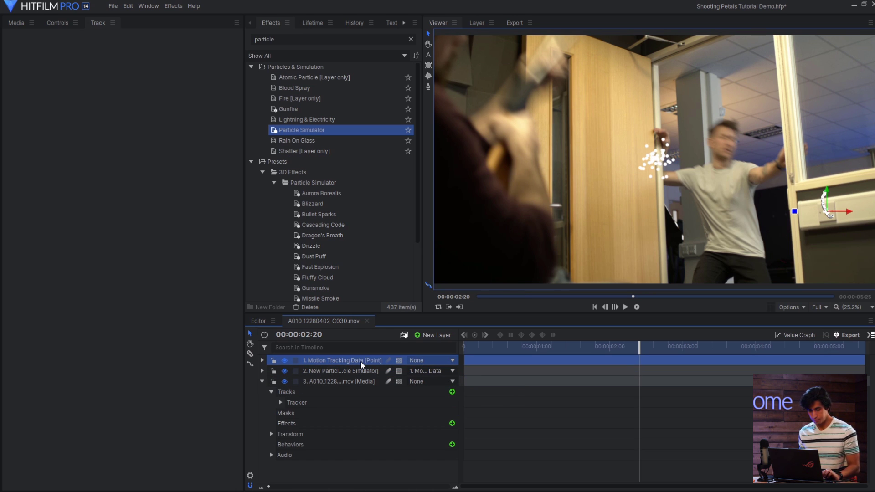
pyautogui.press('End')
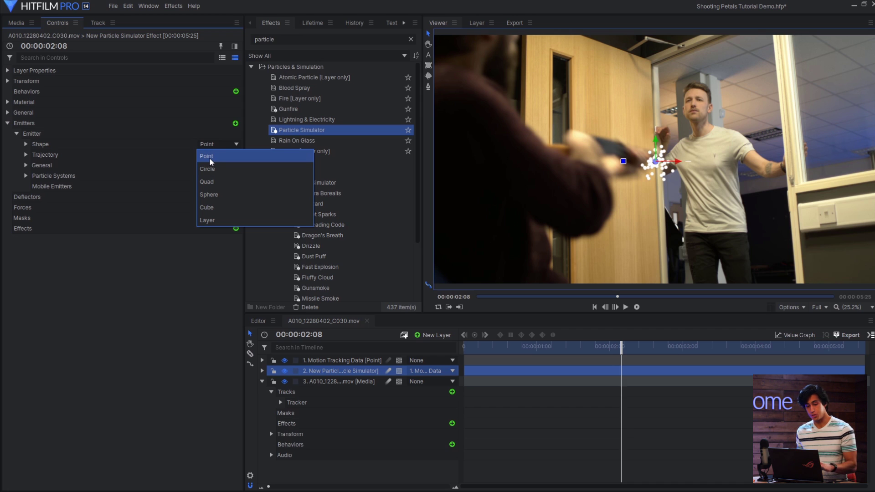
# Step: Set the emitter to Circle shape, Cone trajectory, Y rotation -40° and radius 63.5
pyautogui.click(220, 172)
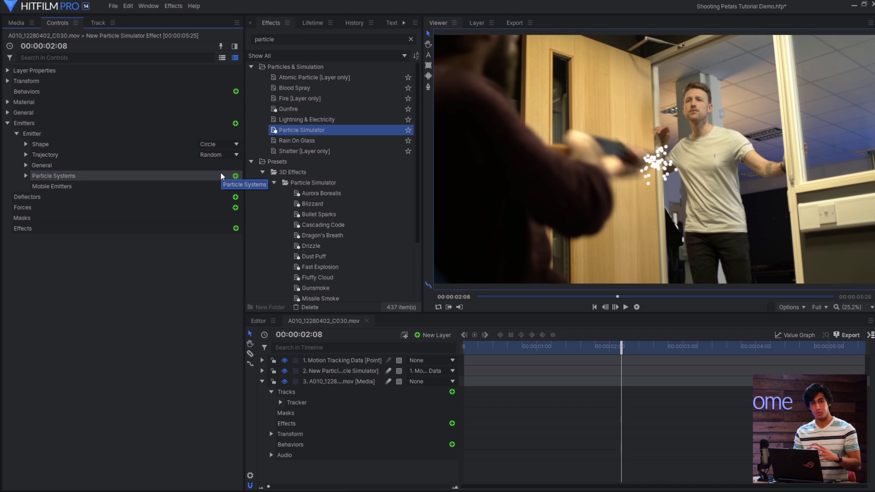
pyautogui.click(25, 145)
pyautogui.click(212, 155)
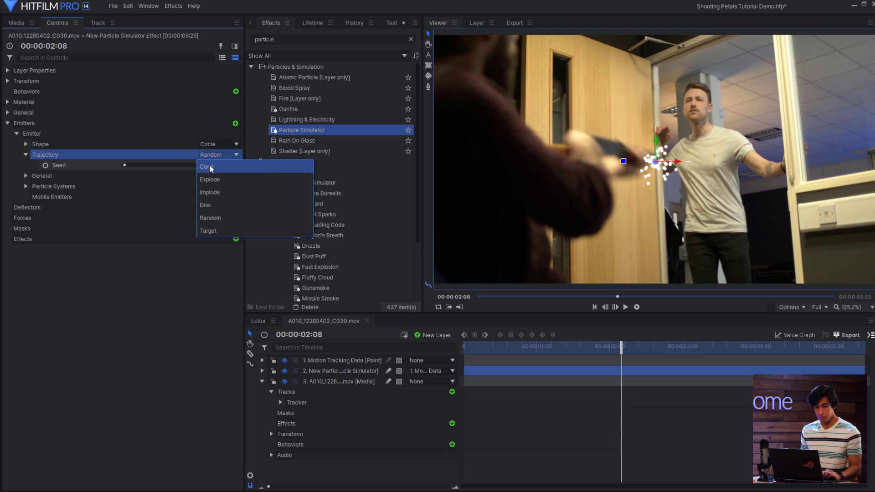
pyautogui.click(211, 169)
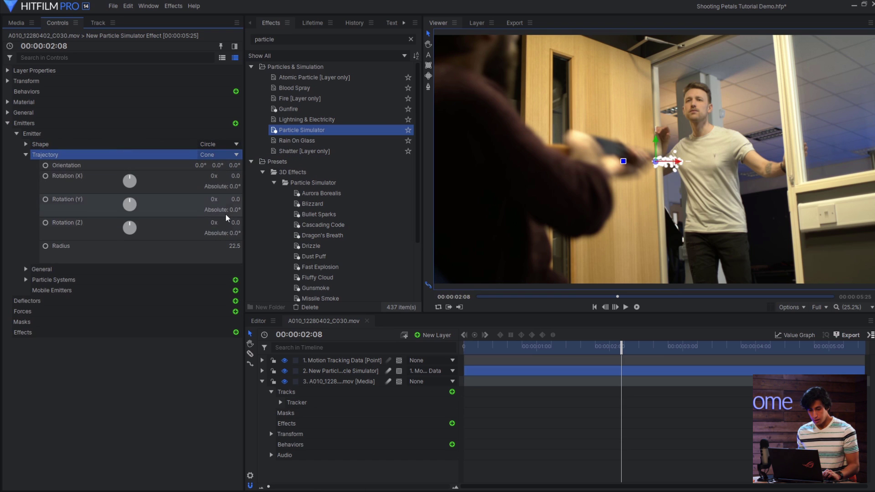
pyautogui.moveTo(233, 198)
pyautogui.mouseDown()
pyautogui.moveTo(228, 219)
pyautogui.moveTo(198, 200)
pyautogui.mouseUp()
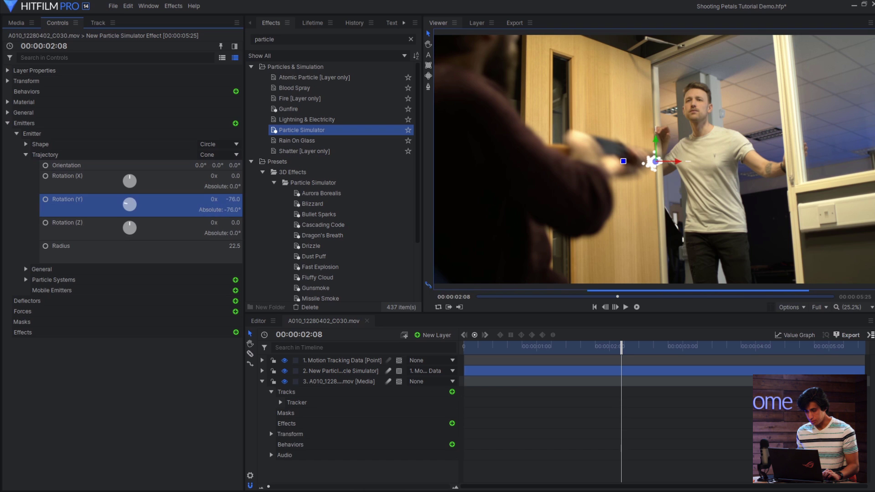
pyautogui.moveTo(234, 245); pyautogui.dragTo(252, 245)
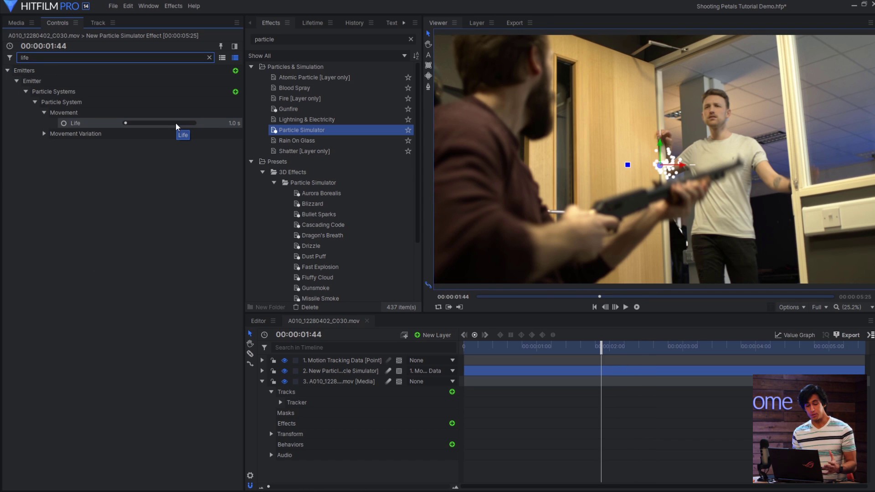
# Step: Set particle Life to 15 seconds and preview the particles
pyautogui.moveTo(176, 127); pyautogui.dragTo(177, 124)
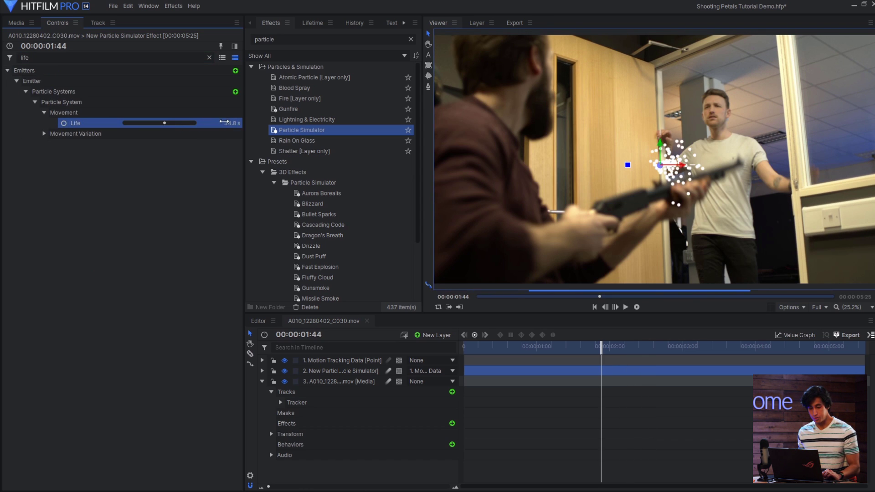
pyautogui.click(225, 124)
pyautogui.write('15')
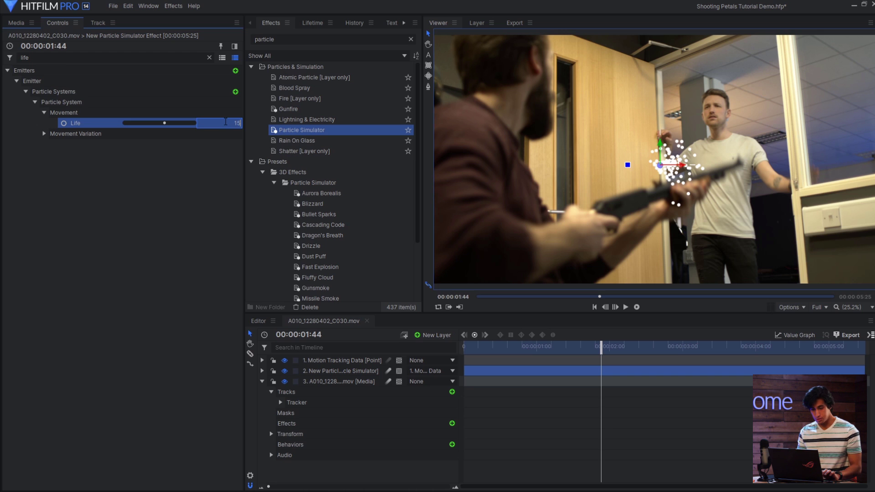
pyautogui.press('Return')
pyautogui.press('space')
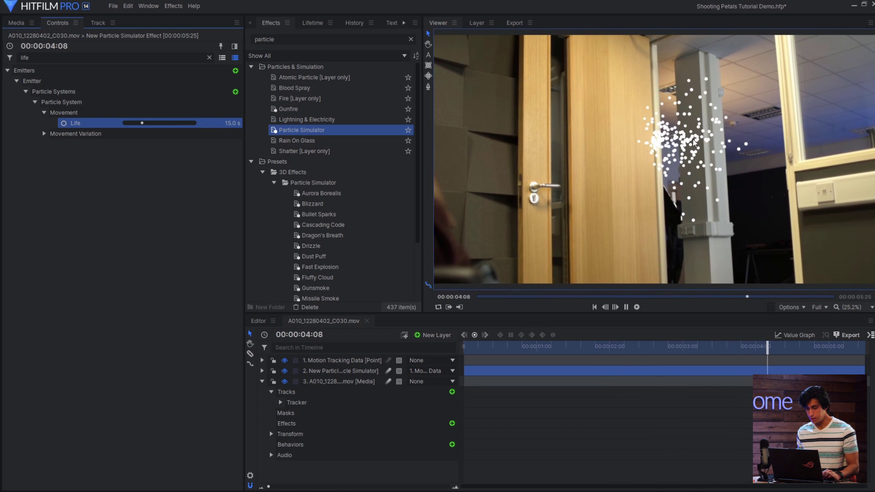
pyautogui.press('space')
# Step: Set the particle Movement Speed to 2500
pyautogui.click(209, 58)
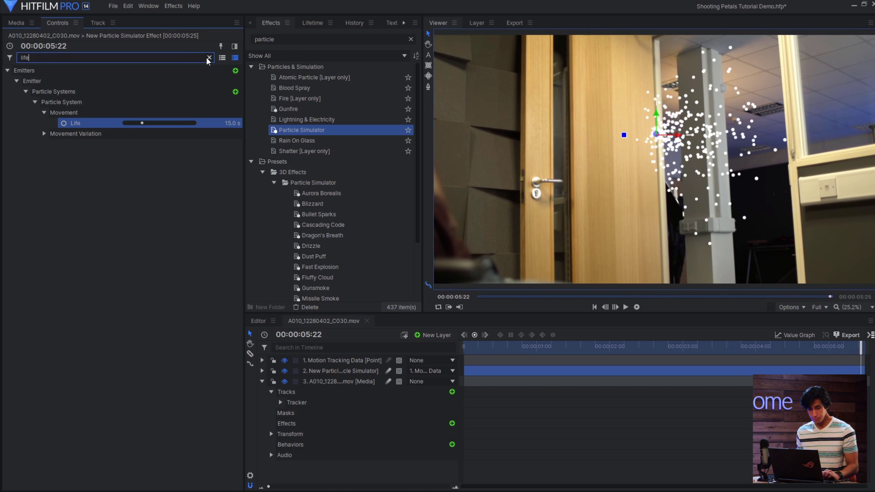
pyautogui.write('speed')
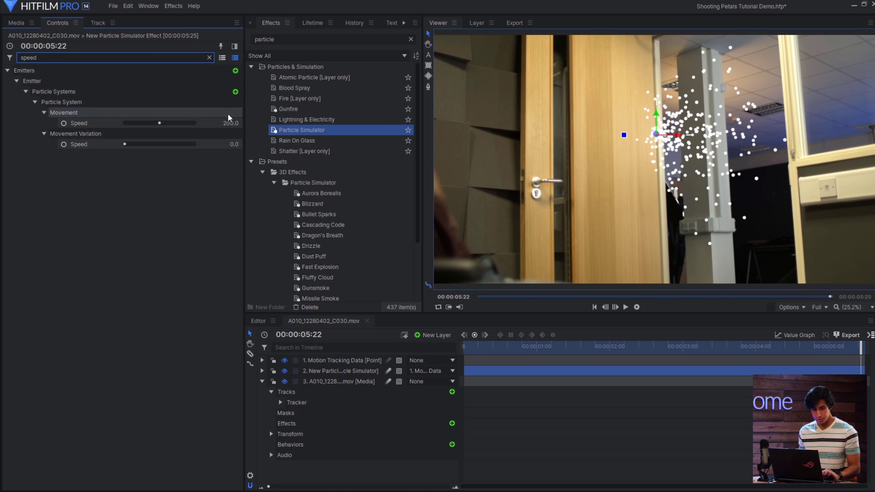
pyautogui.click(231, 124)
pyautogui.write('2500')
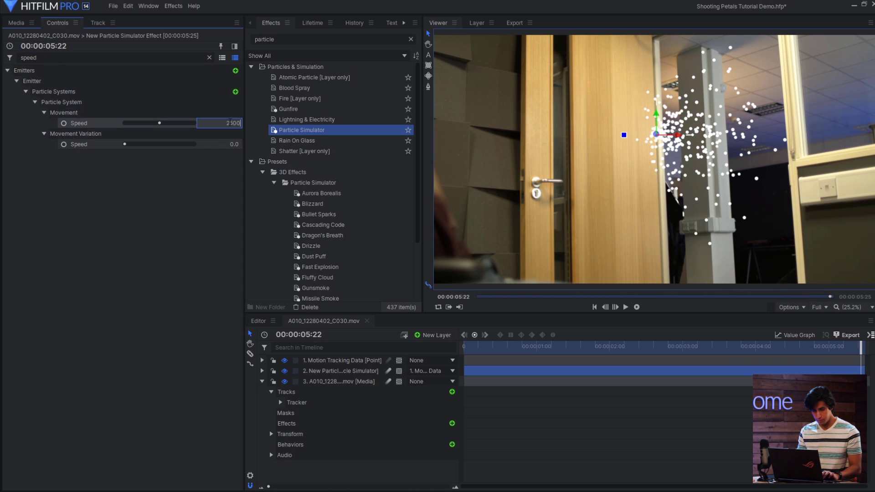
pyautogui.press('Return')
pyautogui.moveTo(643, 340)
pyautogui.mouseDown()
pyautogui.moveTo(524, 362)
pyautogui.moveTo(623, 352)
pyautogui.mouseUp()
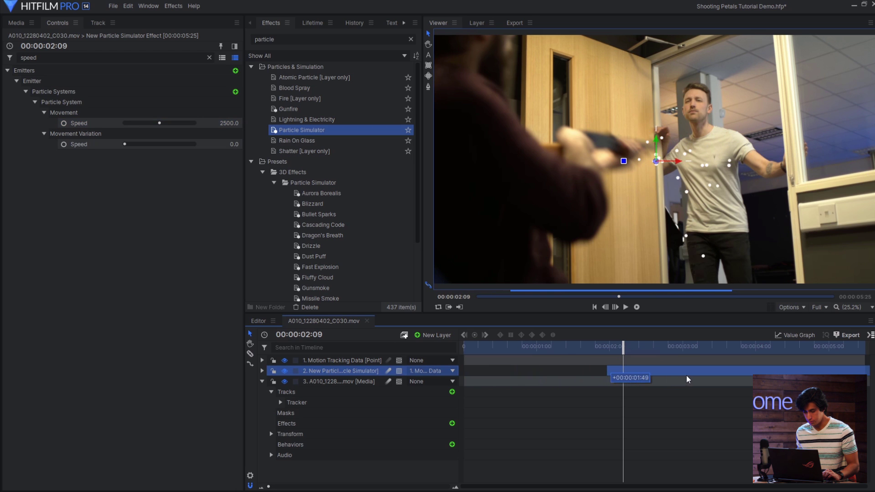
# Step: Shift the particle layer to start around 02:09 and preview from there
pyautogui.moveTo(539, 371); pyautogui.dragTo(696, 375)
pyautogui.click(689, 421)
pyautogui.press('space')
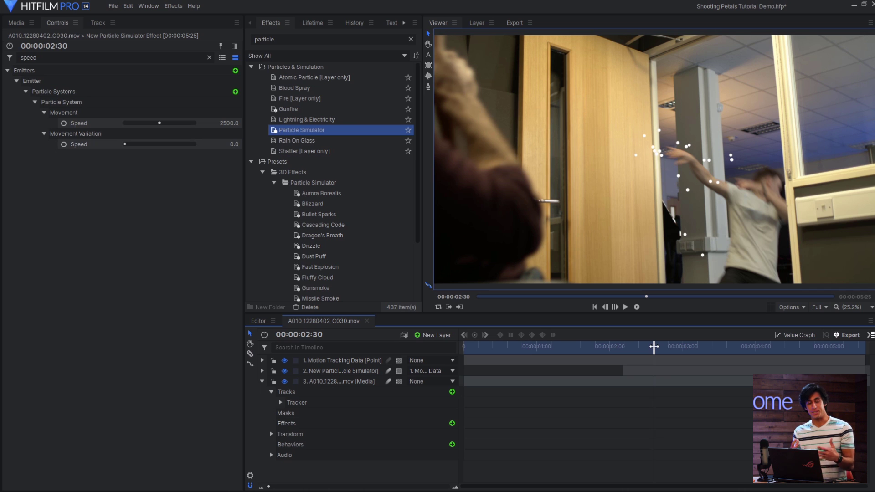
pyautogui.moveTo(654, 347); pyautogui.dragTo(622, 347)
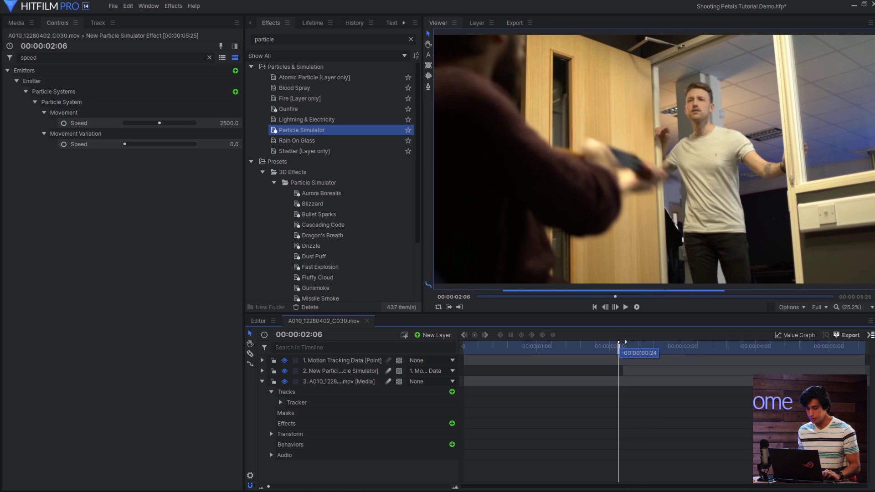
pyautogui.click(636, 371)
# Step: Start Particles per Second keyframes at the gunshot and step a few frames past it
pyautogui.click(158, 60)
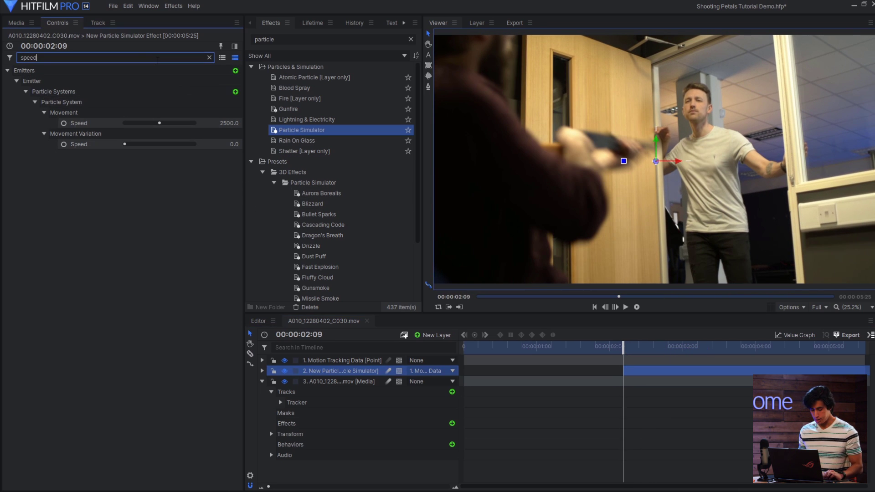
pyautogui.hotkey('ctrl', 'a')
pyautogui.press('BackSpace')
pyautogui.write('pe')
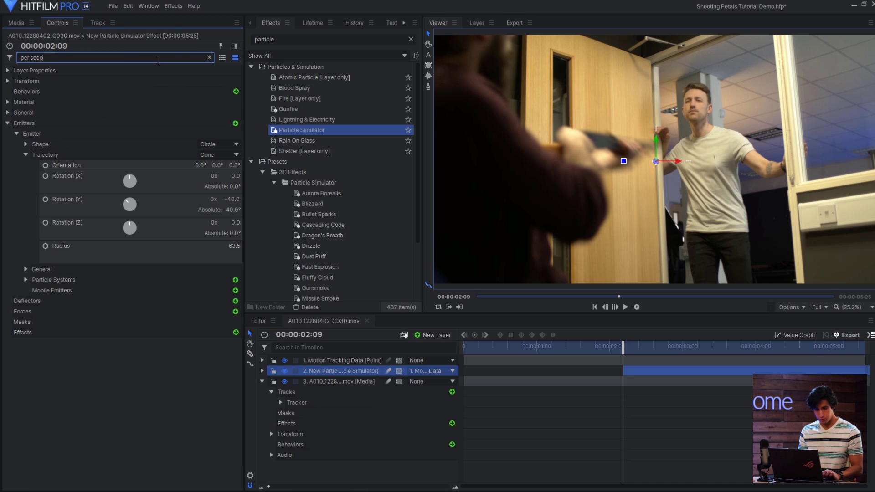
pyautogui.click(63, 123)
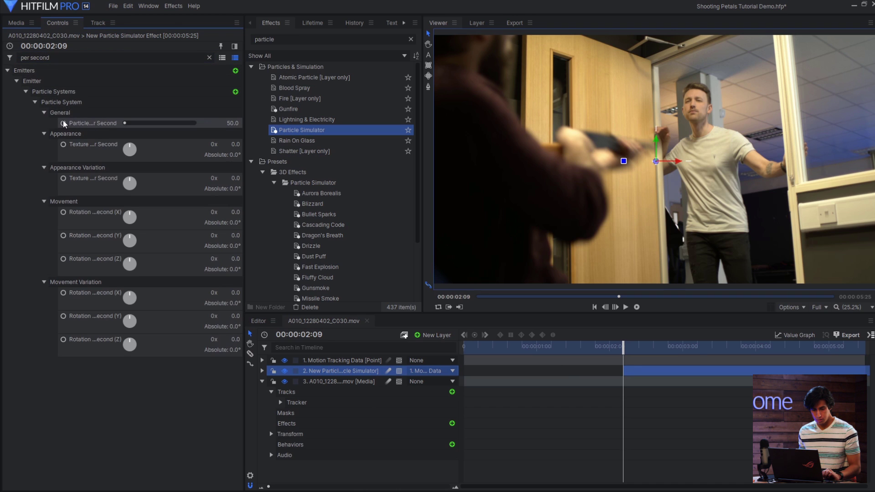
pyautogui.press('Right')
pyautogui.press('Right')
pyautogui.press('Right')
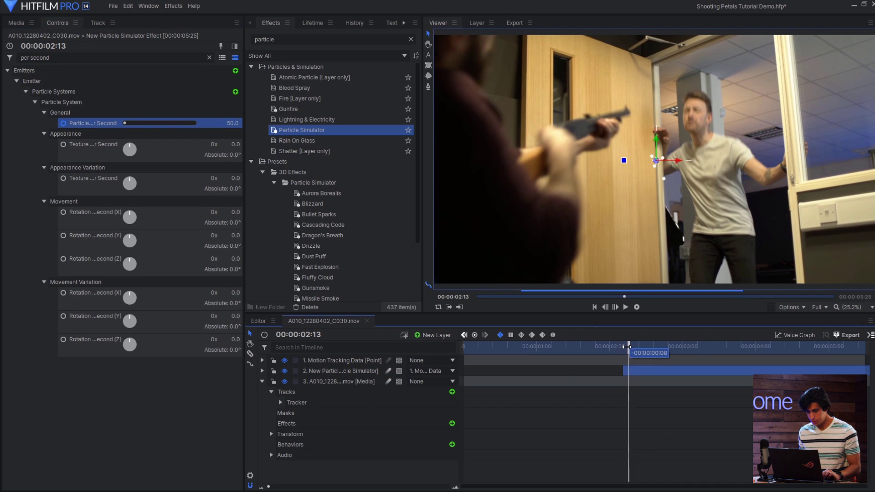
pyautogui.press('space')
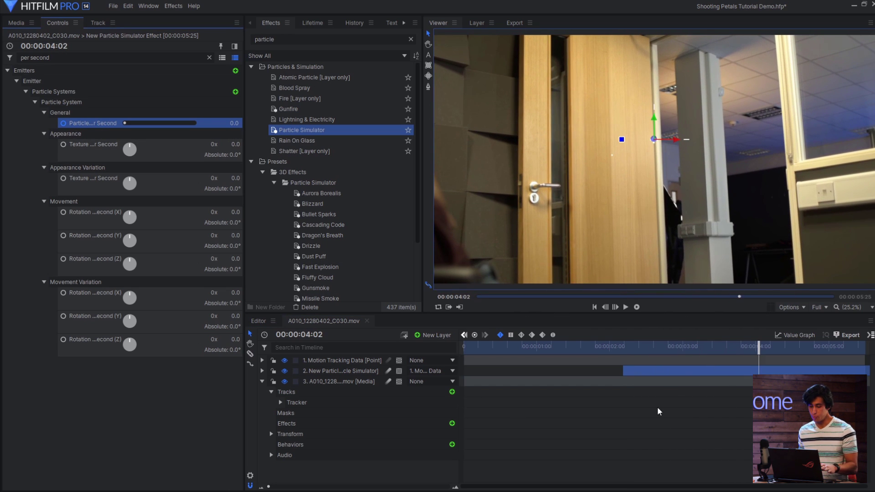
# Step: Raise the emission rate at the gunshot frame and preview the particle burst
pyautogui.click(623, 352)
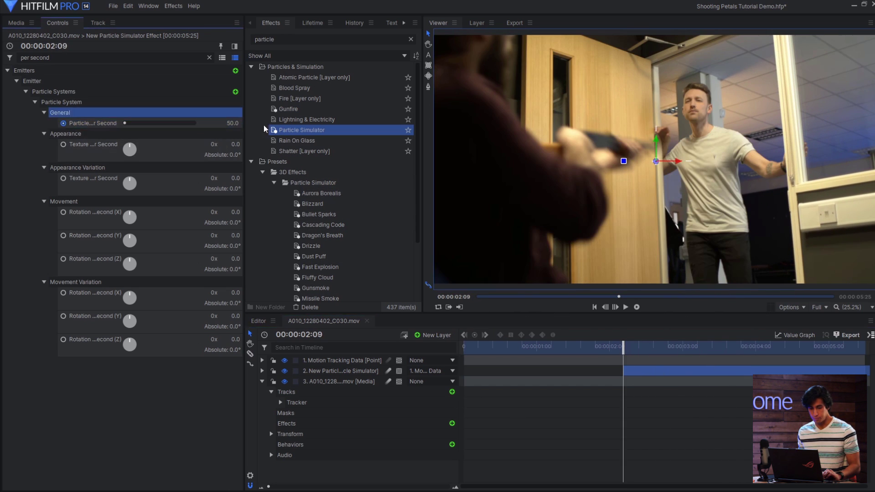
pyautogui.moveTo(225, 123); pyautogui.dragTo(205, 170)
pyautogui.press('space')
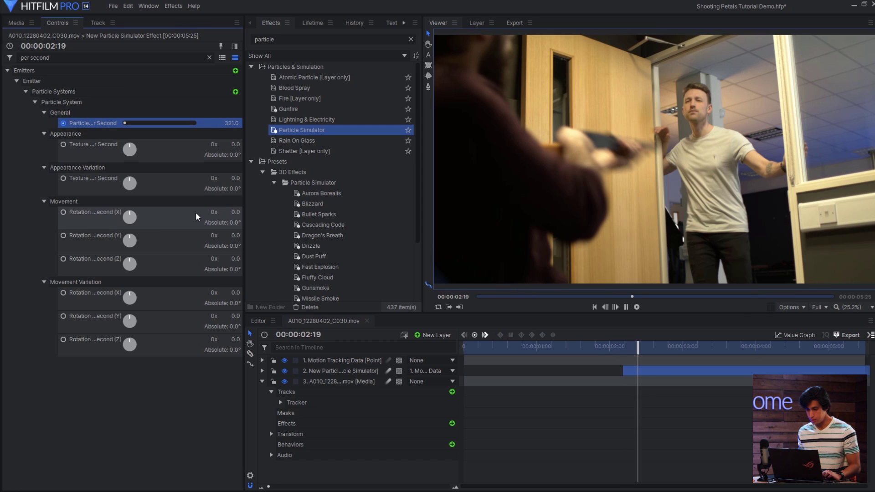
pyautogui.press('space')
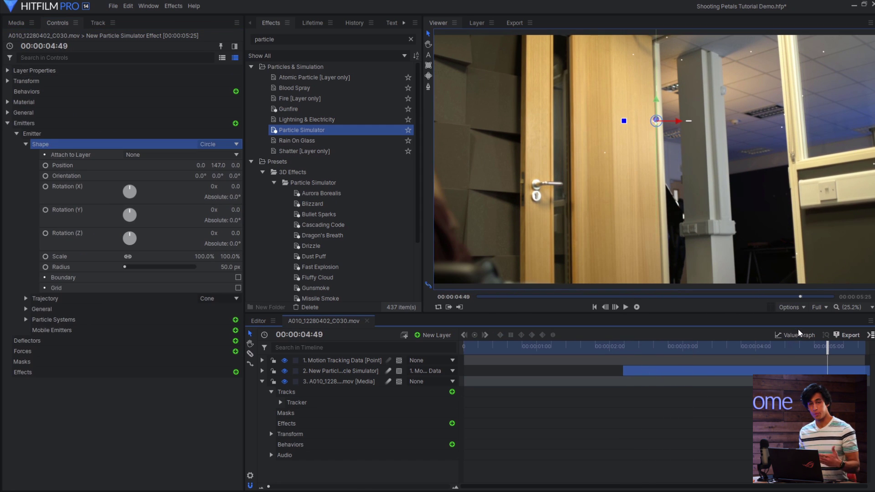
# Step: Add a Force under the particle Forces group and expand its settings
pyautogui.moveTo(821, 346); pyautogui.dragTo(847, 351)
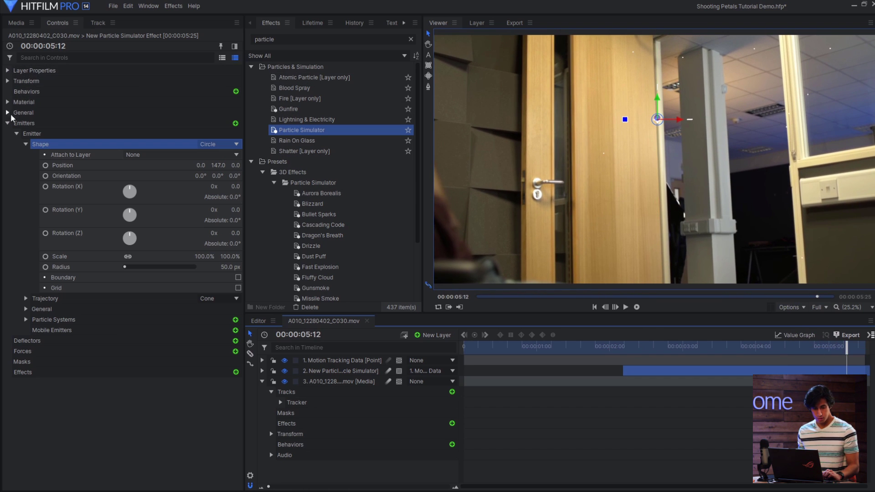
pyautogui.click(17, 134)
pyautogui.click(236, 154)
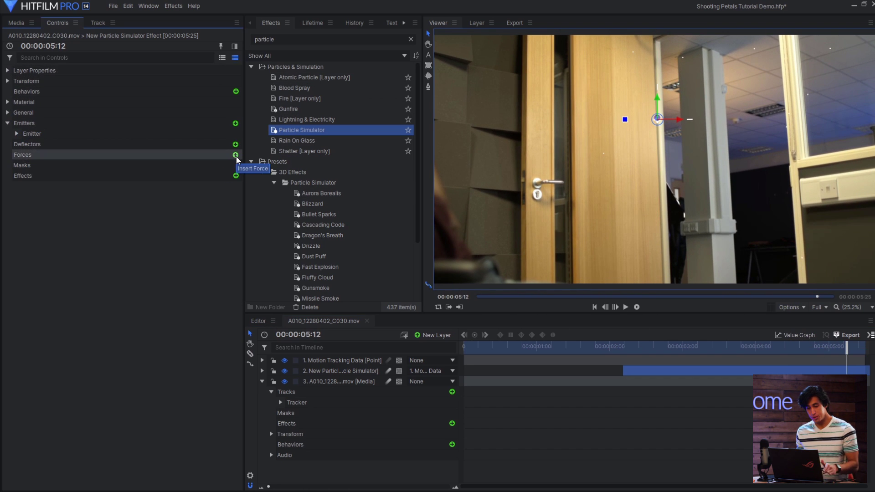
pyautogui.click(16, 165)
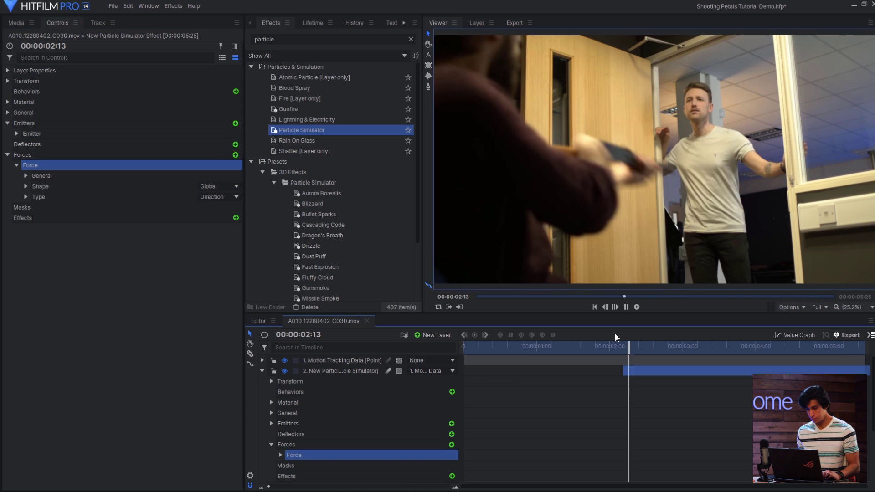
pyautogui.moveTo(621, 346); pyautogui.dragTo(647, 346)
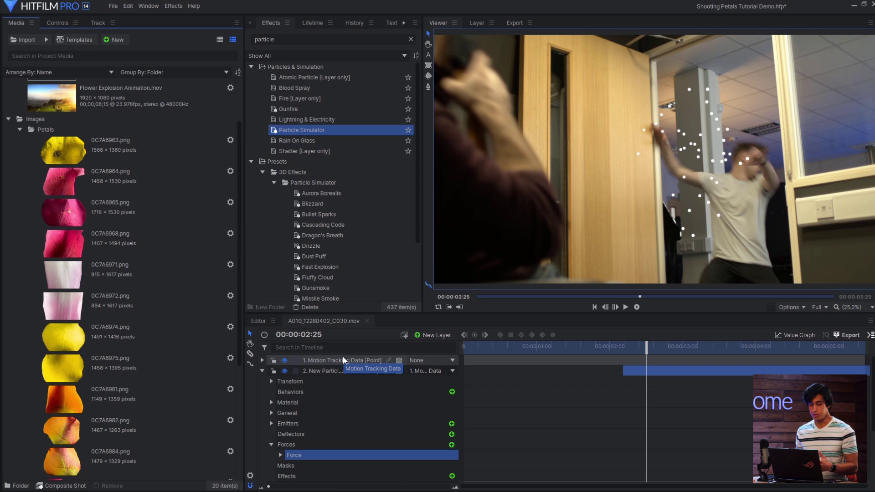
# Step: Create a 300×300 composite shot named 'Petal Textures'
pyautogui.click(117, 40)
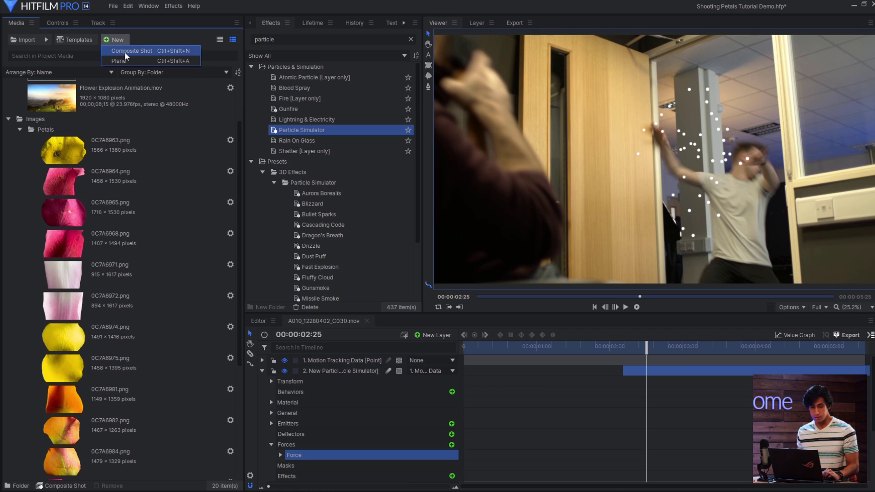
pyautogui.click(125, 52)
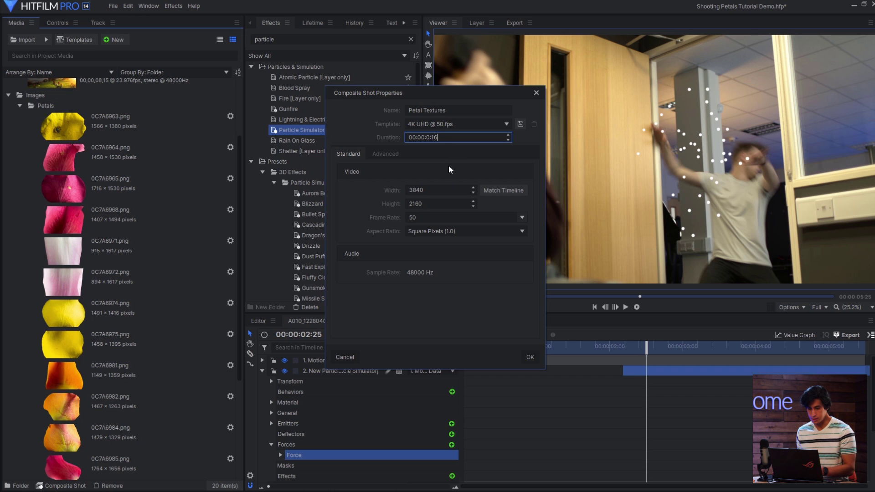
pyautogui.doubleClick(440, 189)
pyautogui.write('300')
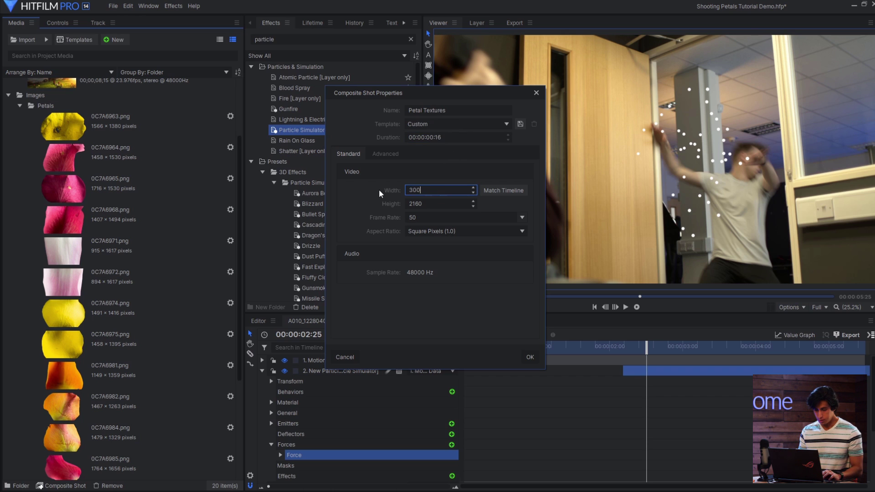
pyautogui.press('Tab')
pyautogui.write('30')
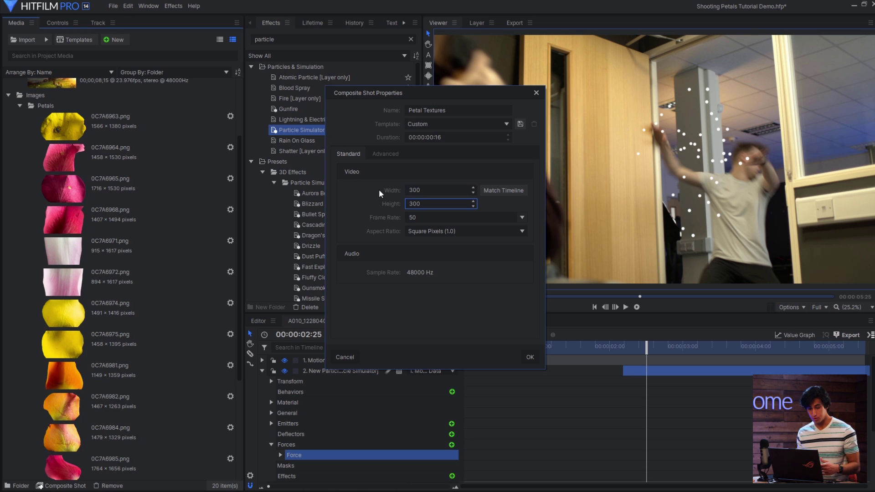
pyautogui.press('Return')
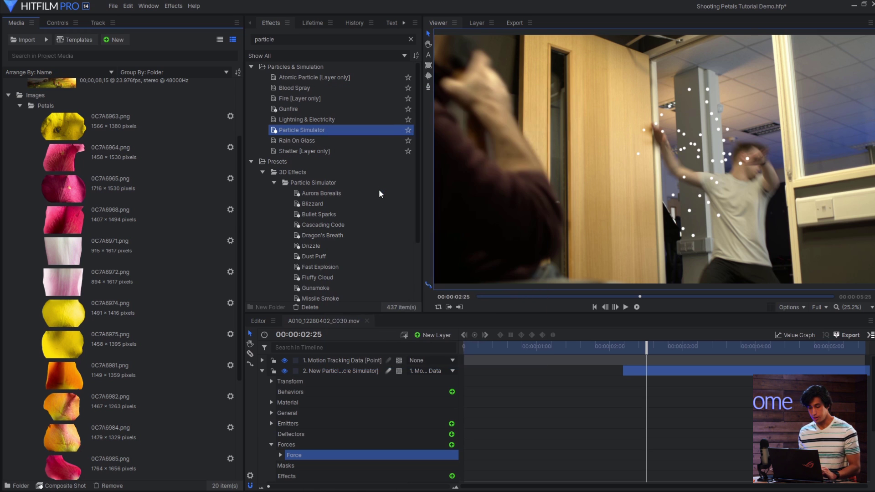
# Step: Add all the petal PNGs as layers and fit them to the frame
pyautogui.keyDown('shift'); pyautogui.click(123, 397); pyautogui.keyUp('shift')
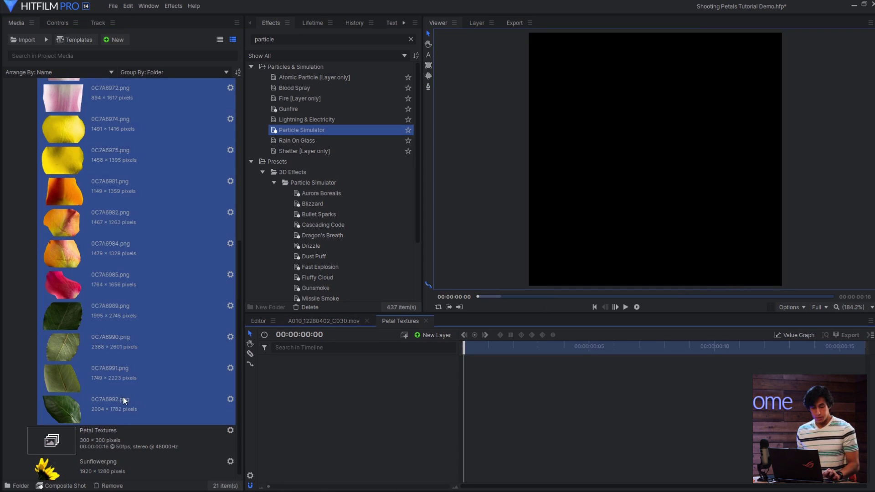
pyautogui.moveTo(118, 224); pyautogui.dragTo(291, 366)
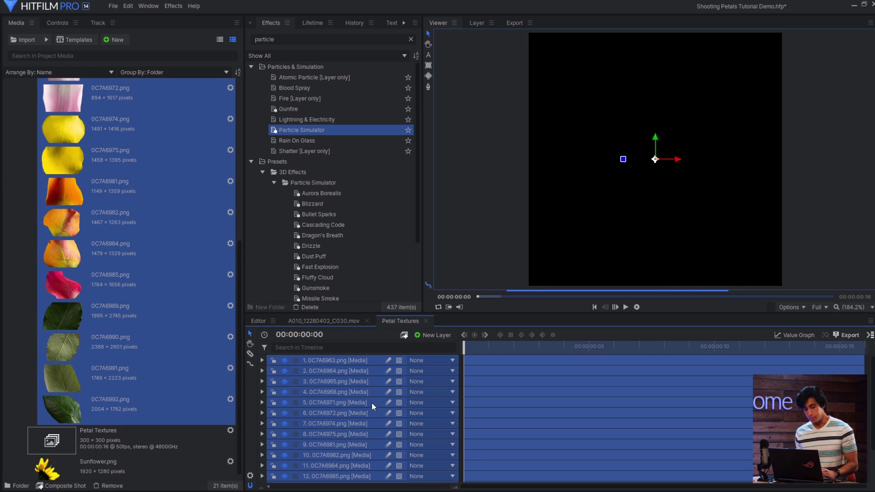
pyautogui.rightClick(342, 361)
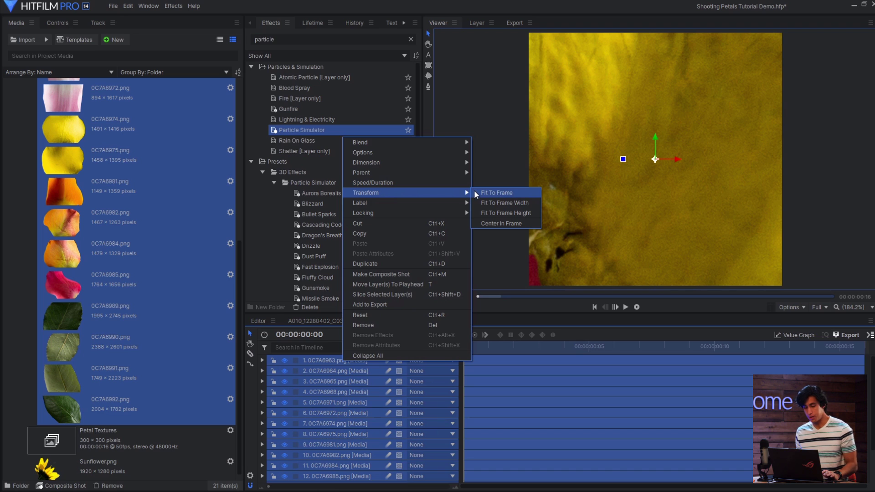
pyautogui.click(474, 190)
# Step: Set every petal layer's duration to one frame
pyautogui.click(337, 362)
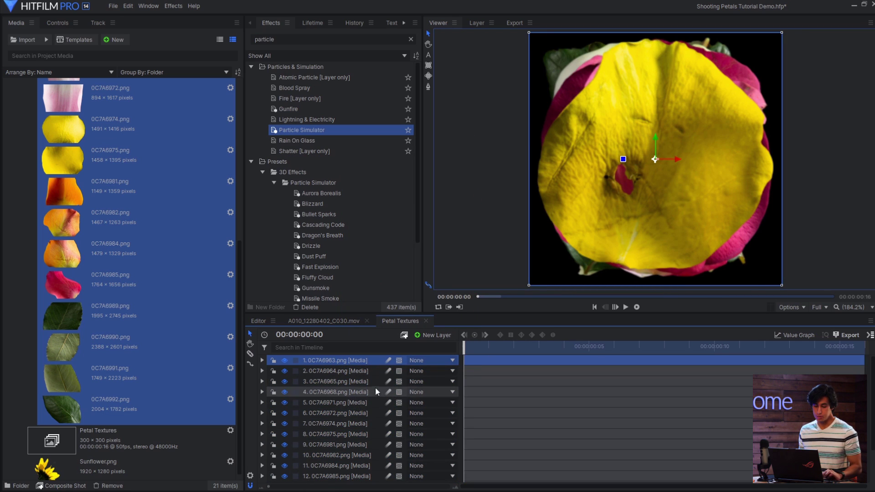
pyautogui.hotkey('ctrl', 'a')
pyautogui.rightClick(349, 364)
pyautogui.moveTo(379, 182)
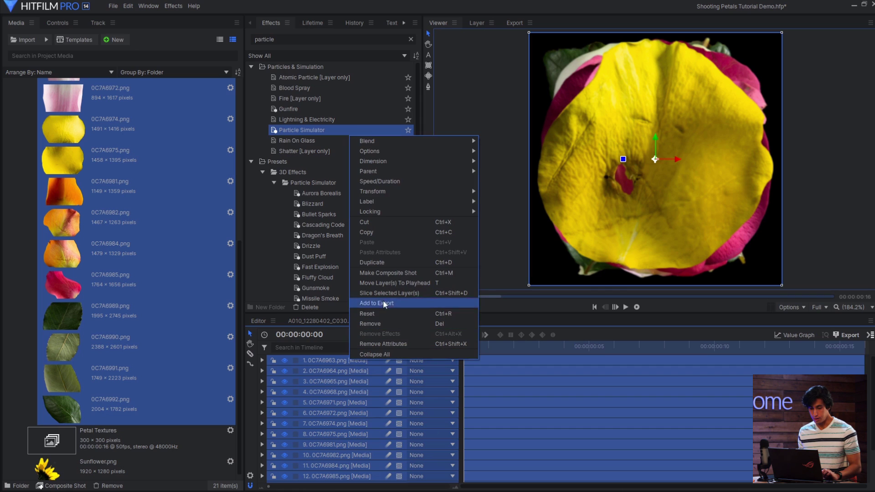
pyautogui.click(396, 182)
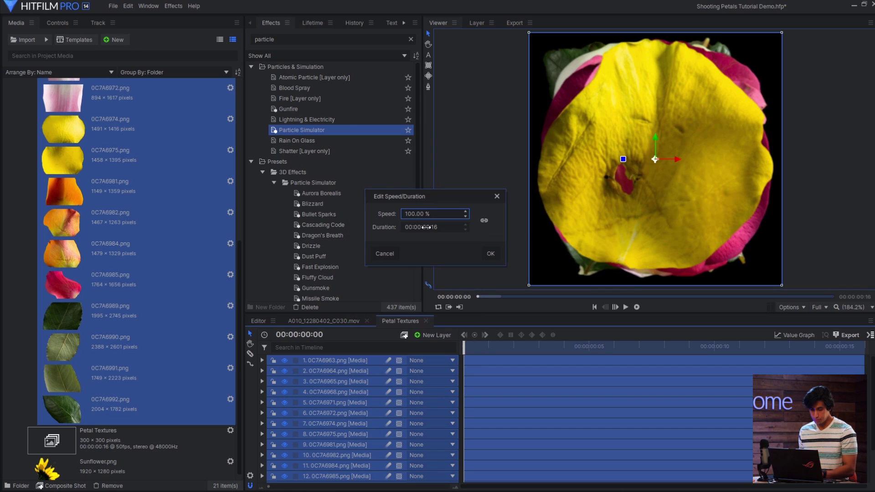
pyautogui.click(447, 227)
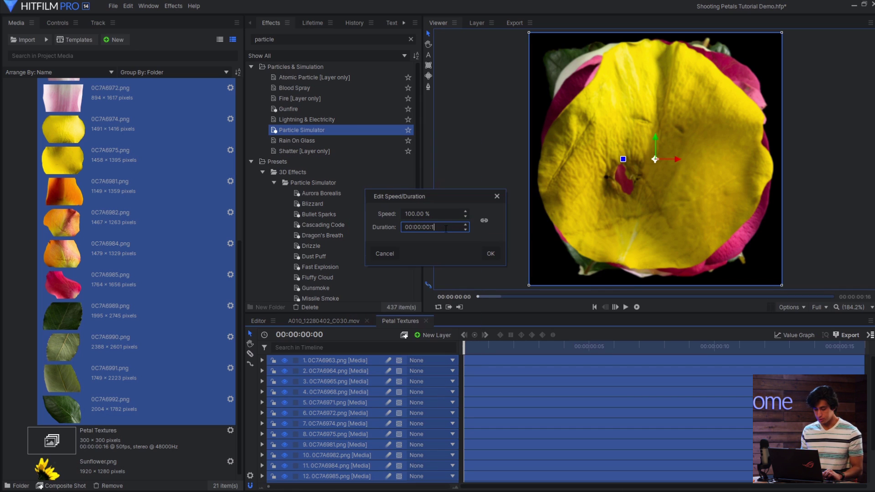
pyautogui.write('0')
pyautogui.press('Return')
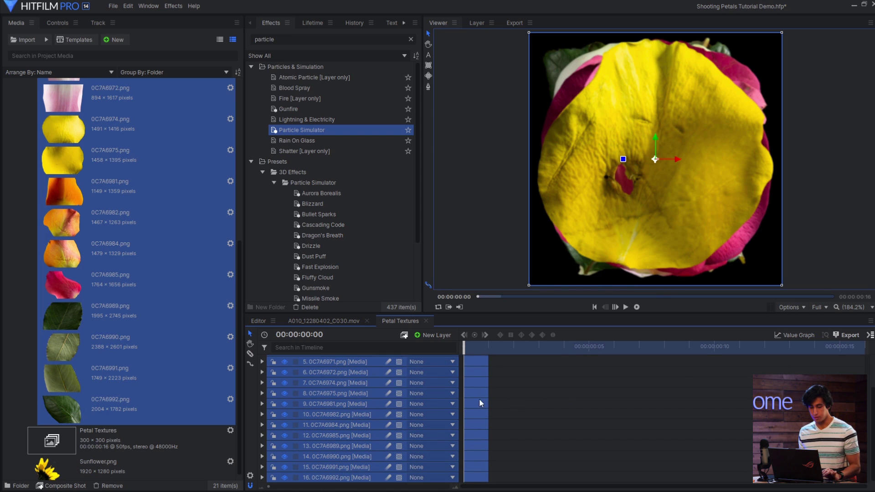
# Step: Stagger the petal layers one frame apart, then return to the A010 footage composite
pyautogui.rightClick(365, 372)
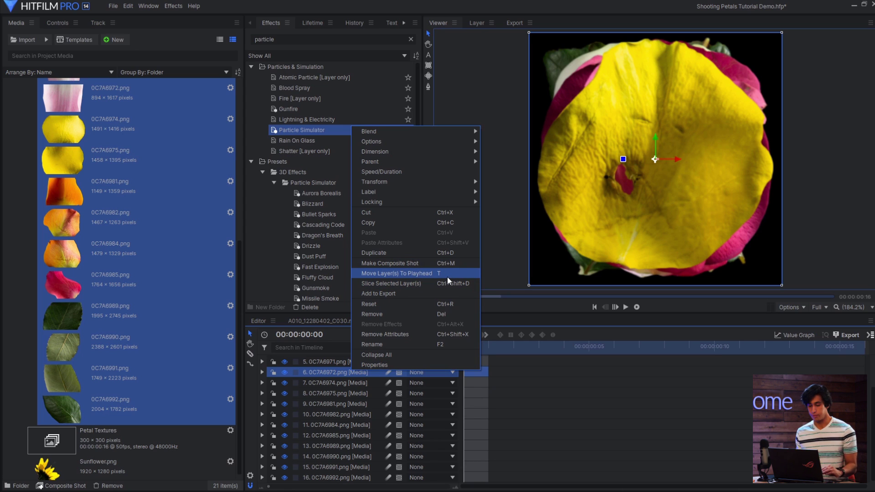
pyautogui.click(499, 355)
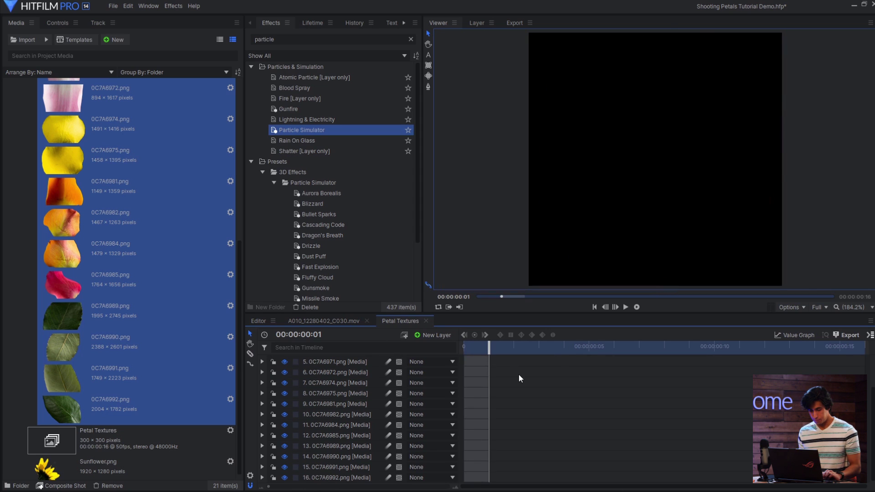
pyautogui.click(346, 374)
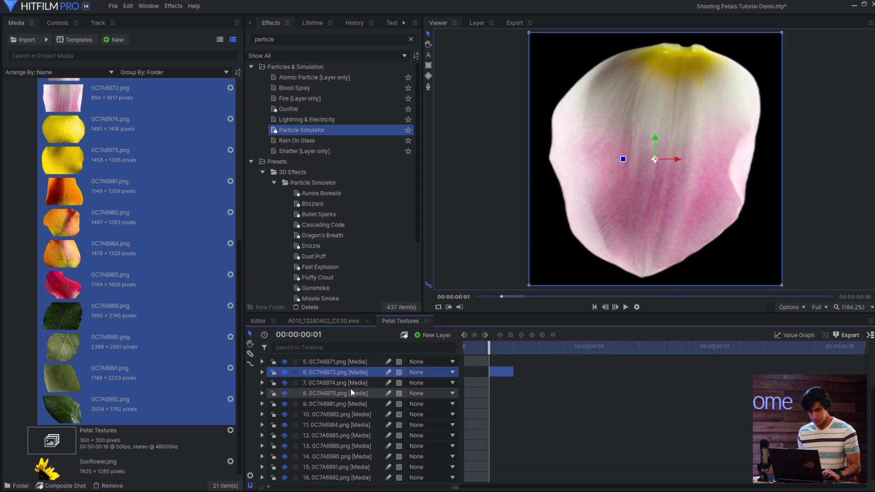
pyautogui.press('Down')
pyautogui.press('Right')
pyautogui.press('Right')
pyautogui.press('Right')
pyautogui.press('Down')
pyautogui.press('Down')
pyautogui.press('Down')
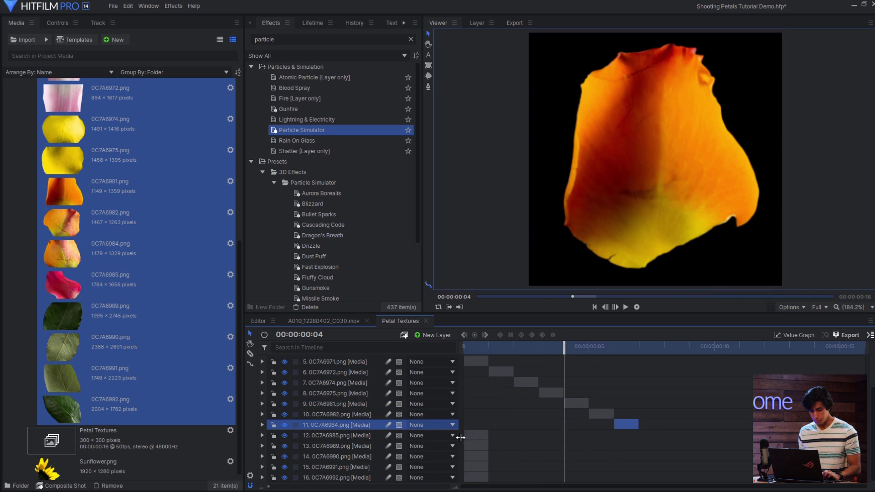
pyautogui.hotkey('ctrl', 'a')
pyautogui.moveTo(638, 414); pyautogui.dragTo(738, 408)
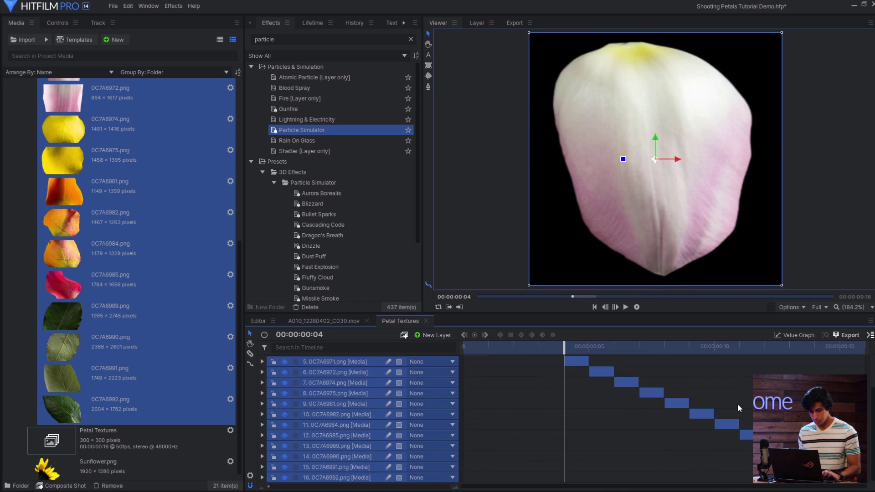
pyautogui.click(738, 408)
pyautogui.scroll(2, 521, 375)
pyautogui.moveTo(467, 346); pyautogui.dragTo(790, 348)
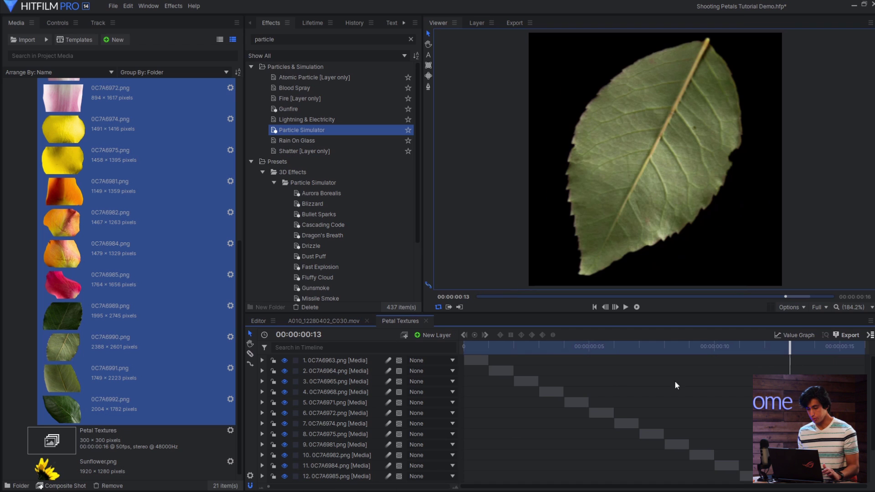
pyautogui.click(314, 321)
pyautogui.scroll(5, 73, 214)
pyautogui.scroll(-5, 74, 213)
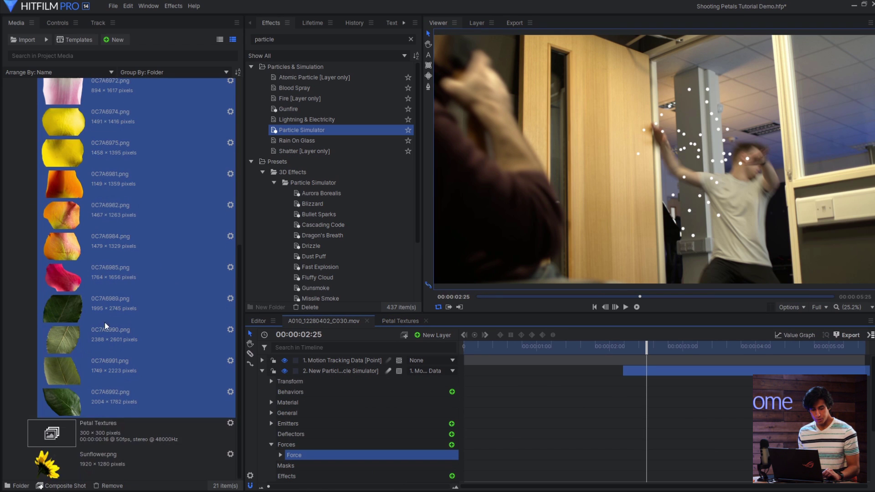
pyautogui.moveTo(109, 437)
pyautogui.mouseDown()
pyautogui.moveTo(257, 384)
pyautogui.moveTo(319, 398)
pyautogui.moveTo(322, 445)
pyautogui.mouseUp()
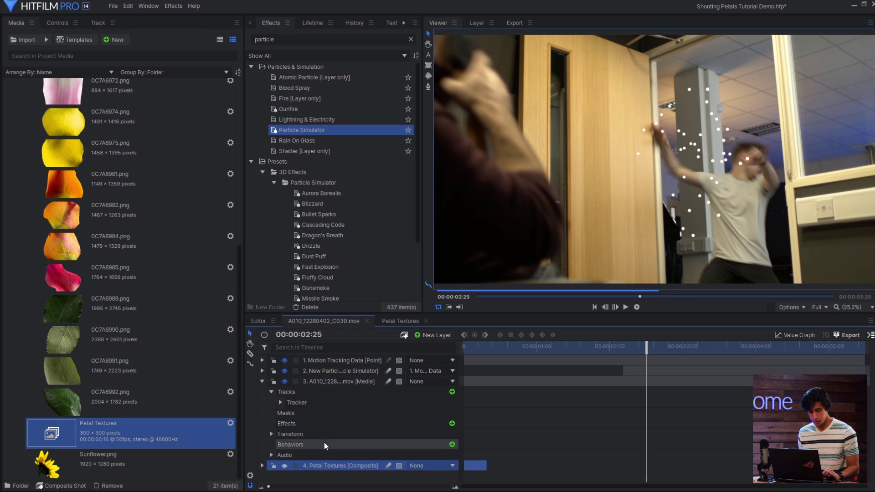
# Step: Set the particle Texture Source to Layer using Petal Textures
pyautogui.click(334, 371)
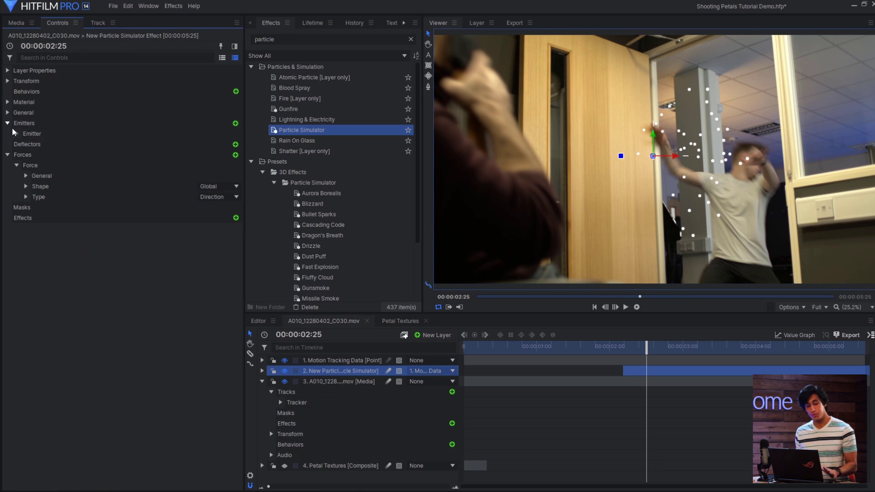
pyautogui.click(18, 133)
pyautogui.click(26, 176)
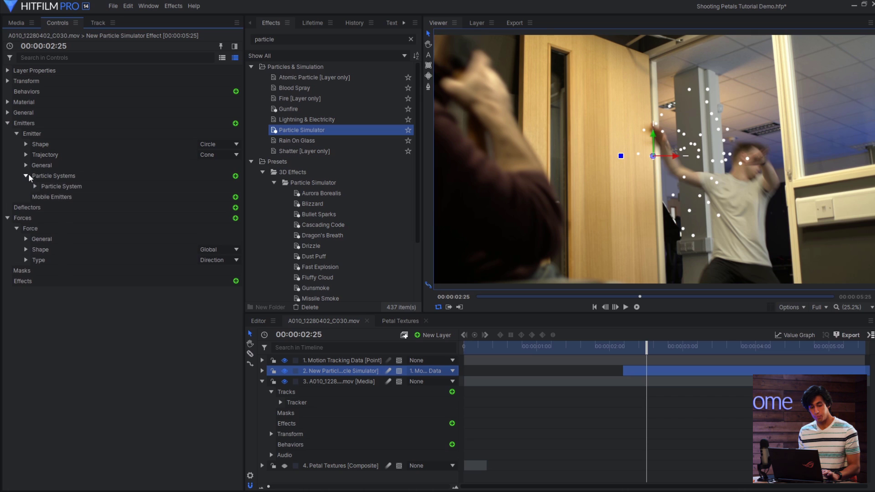
pyautogui.click(43, 207)
pyautogui.click(141, 219)
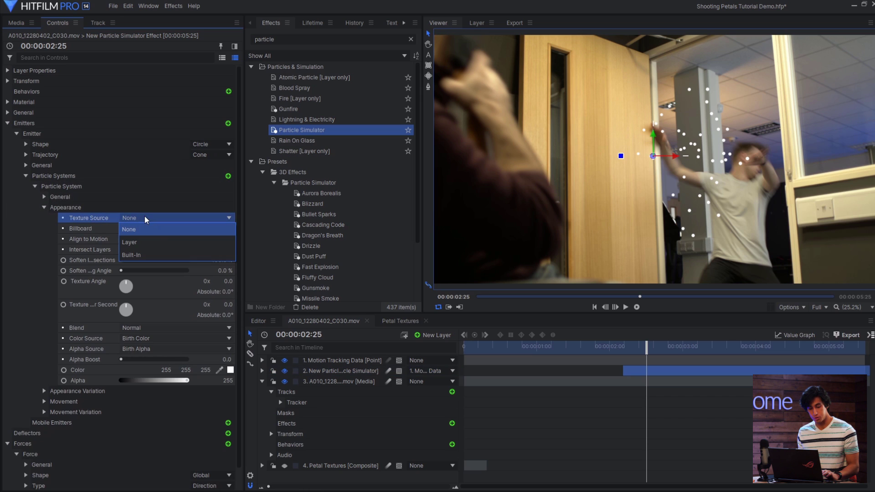
pyautogui.click(160, 242)
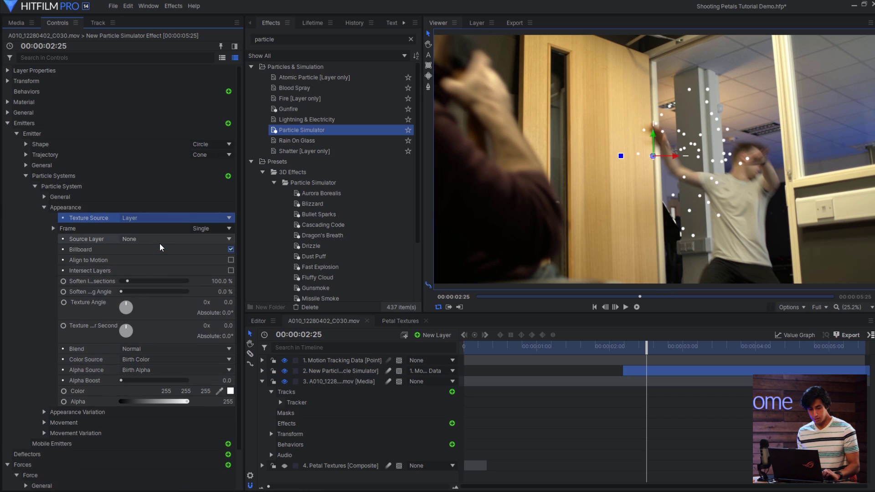
pyautogui.click(144, 241)
pyautogui.click(157, 277)
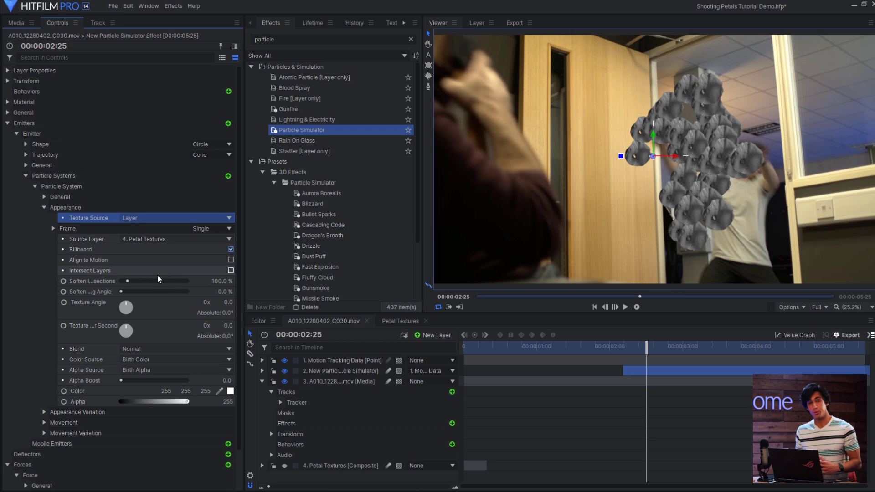
# Step: Set the texture frame to Random and Color Source to Texture Color
pyautogui.click(224, 230)
pyautogui.click(220, 255)
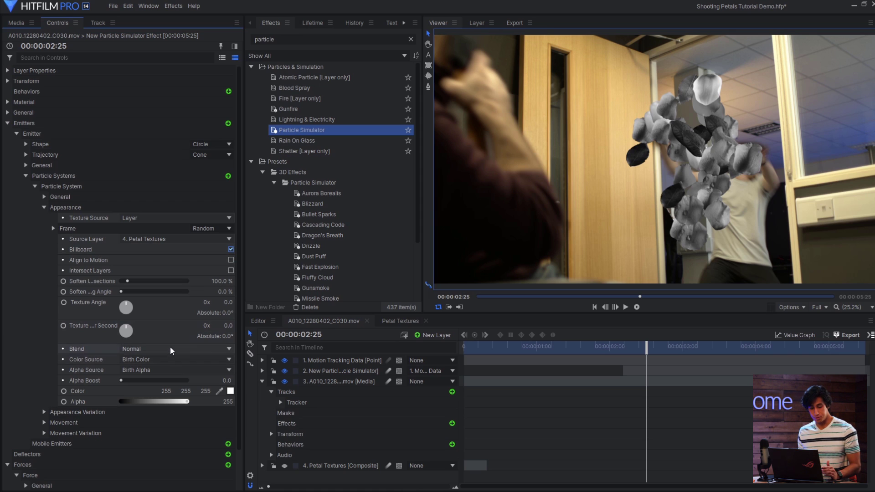
pyautogui.click(172, 370)
pyautogui.click(172, 358)
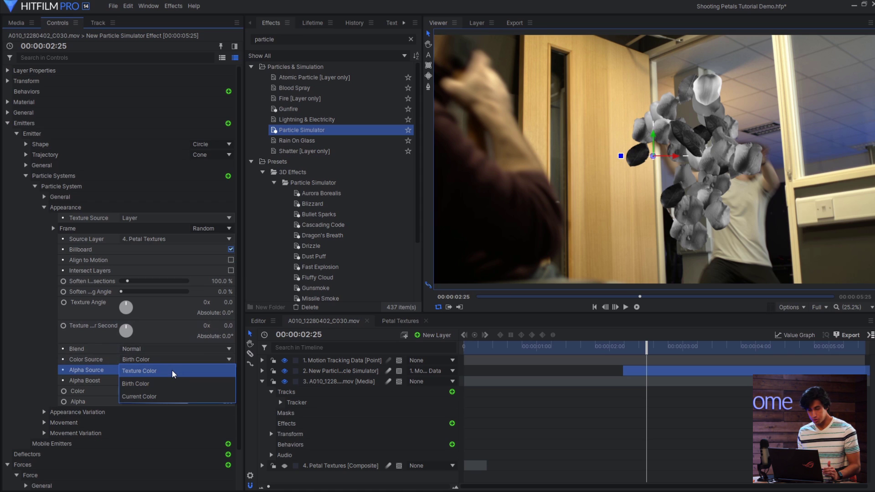
pyautogui.click(173, 371)
pyautogui.moveTo(653, 359)
pyautogui.mouseDown()
pyautogui.moveTo(686, 362)
pyautogui.moveTo(647, 362)
pyautogui.mouseUp()
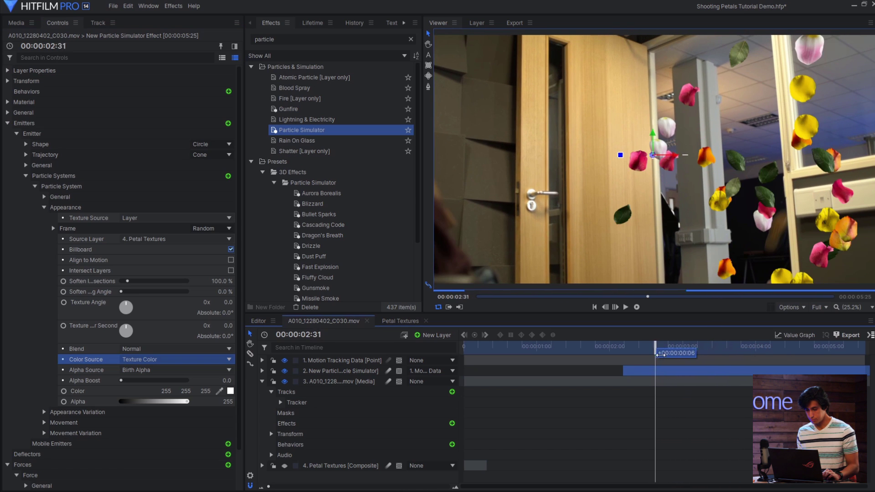
# Step: Set particle Movement Scale to 20% with random size variation, then preview
pyautogui.click(112, 57)
pyautogui.write('sca')
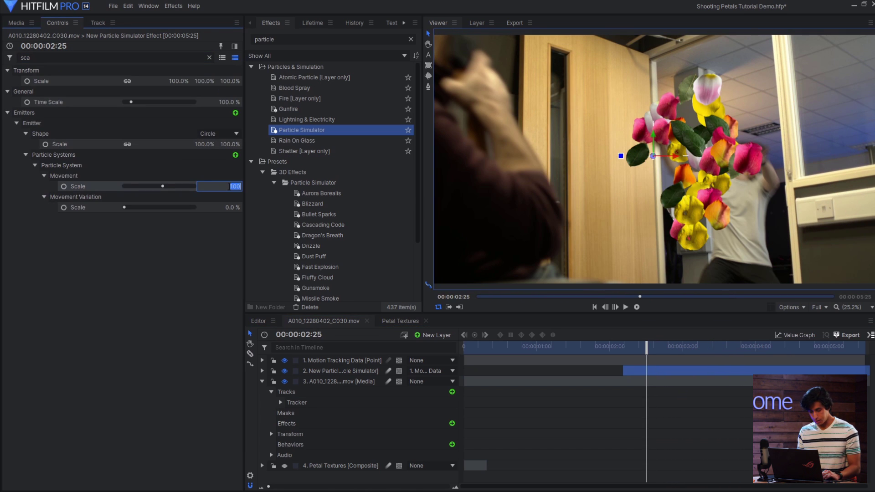
pyautogui.write('20')
pyautogui.press('Return')
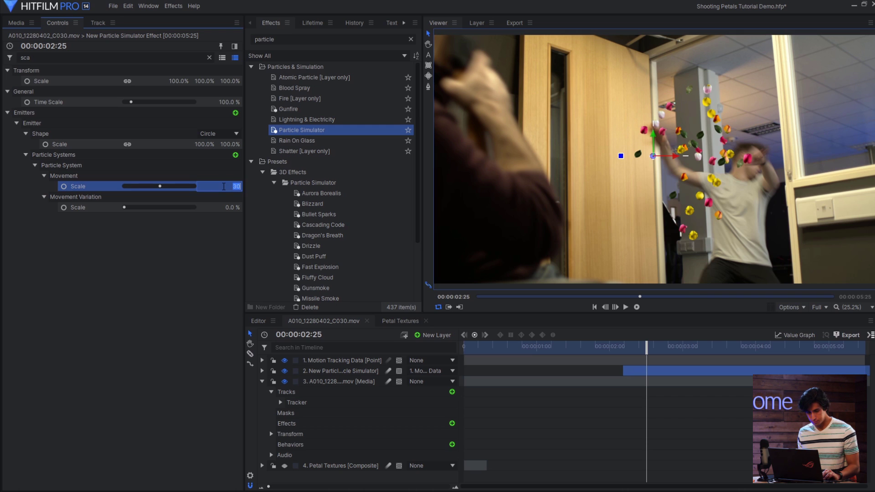
pyautogui.moveTo(222, 207); pyautogui.dragTo(233, 207)
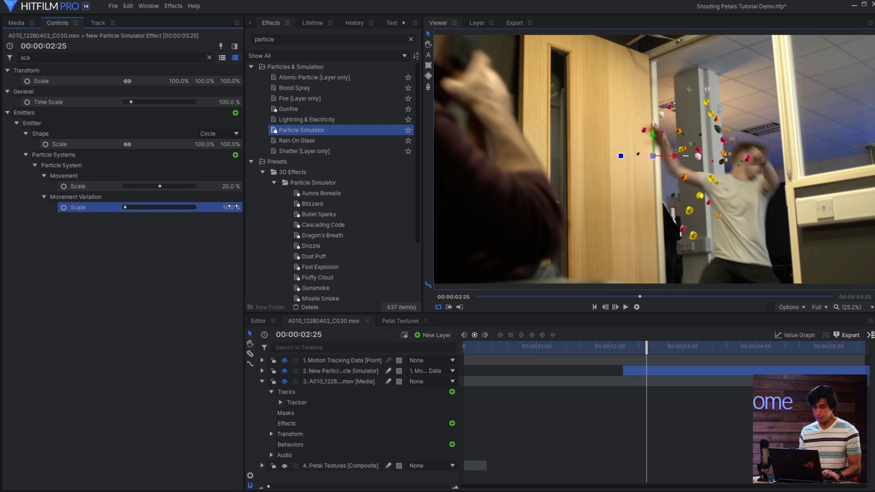
pyautogui.click(561, 364)
pyautogui.moveTo(635, 347); pyautogui.dragTo(611, 347)
pyautogui.press('space')
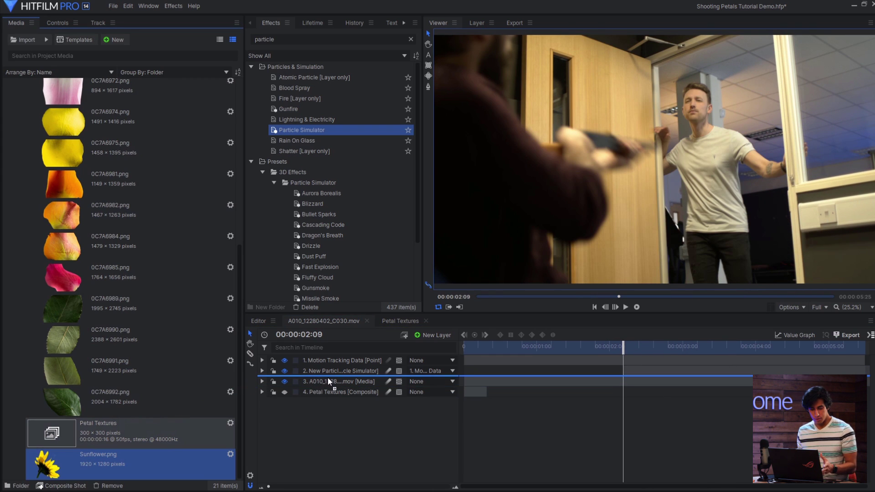
# Step: Add Sunflower.png, move it to the gun and mask it
pyautogui.moveTo(328, 376); pyautogui.dragTo(327, 378)
pyautogui.moveTo(655, 162); pyautogui.dragTo(694, 127)
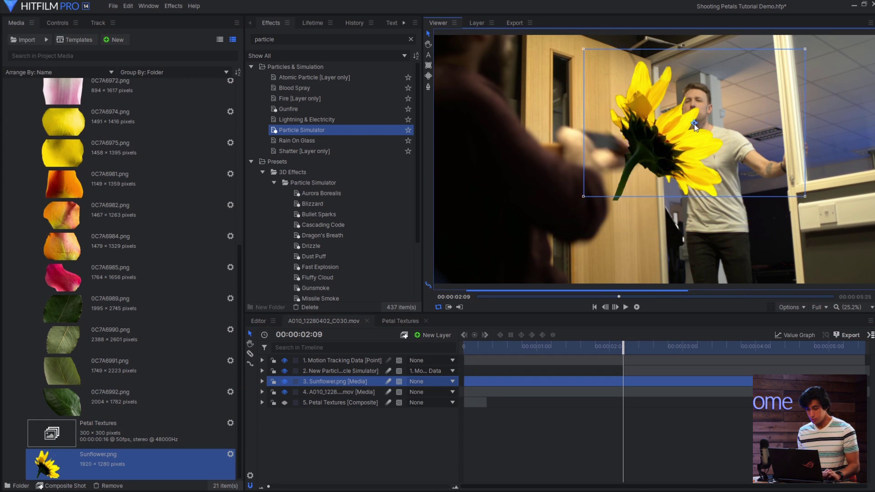
pyautogui.click(608, 67)
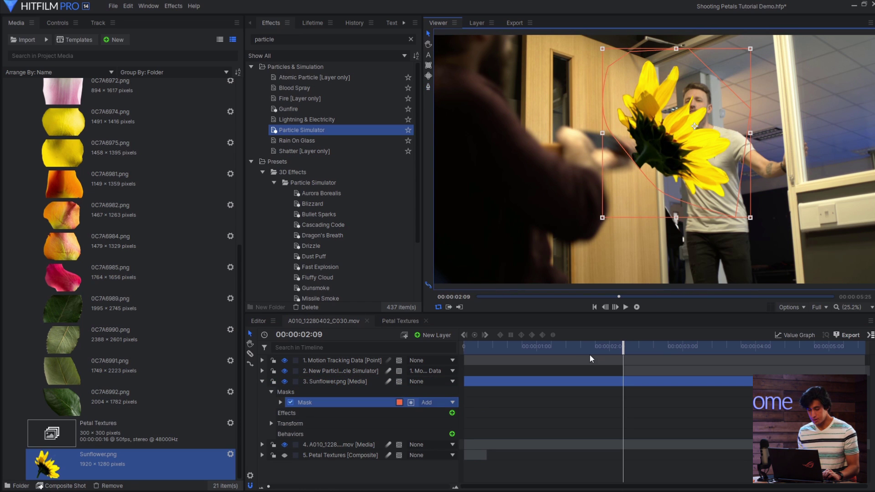
pyautogui.click(339, 381)
# Step: Shrink the sunflower and apply a 92° Angle Blur about 223 px long
pyautogui.click(58, 25)
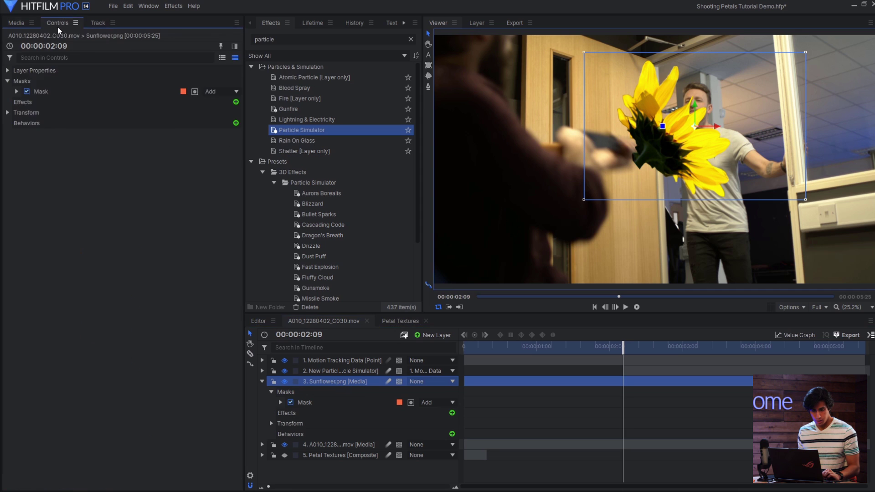
pyautogui.click(7, 112)
pyautogui.moveTo(211, 154); pyautogui.dragTo(164, 155)
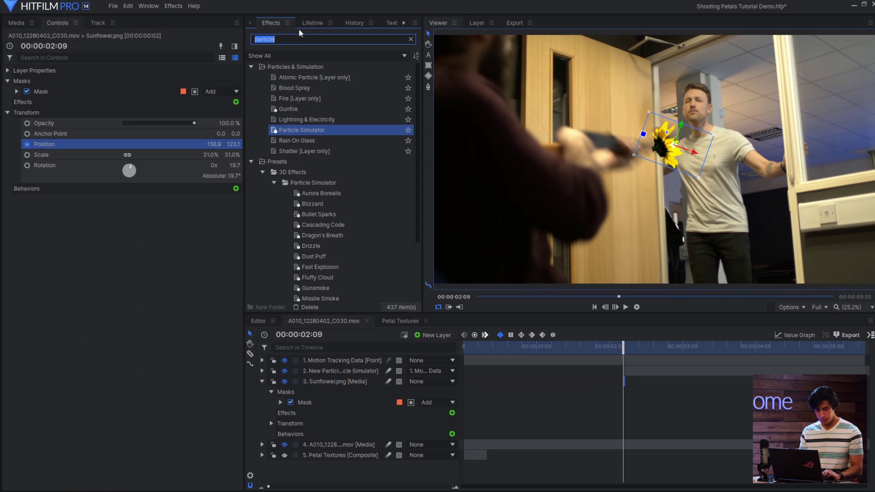
pyautogui.write('angle')
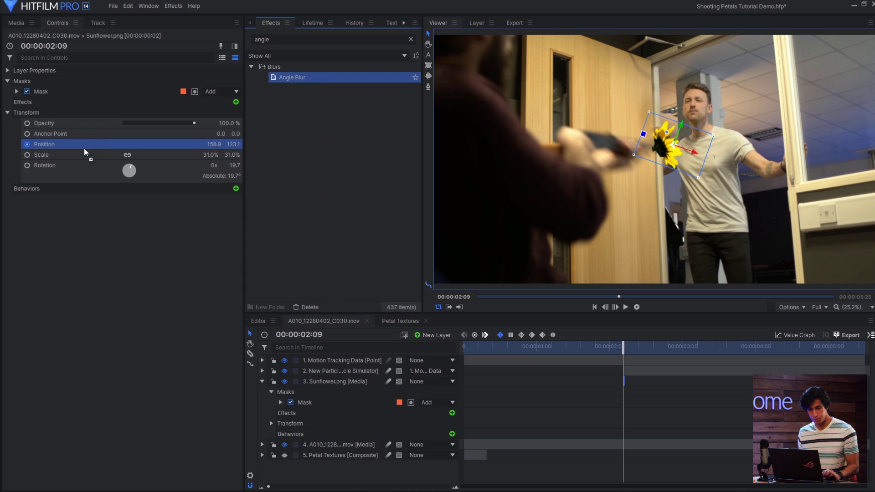
pyautogui.moveTo(292, 78)
pyautogui.mouseDown()
pyautogui.moveTo(84, 151)
pyautogui.moveTo(144, 156)
pyautogui.moveTo(134, 141)
pyautogui.moveTo(170, 160)
pyautogui.mouseUp()
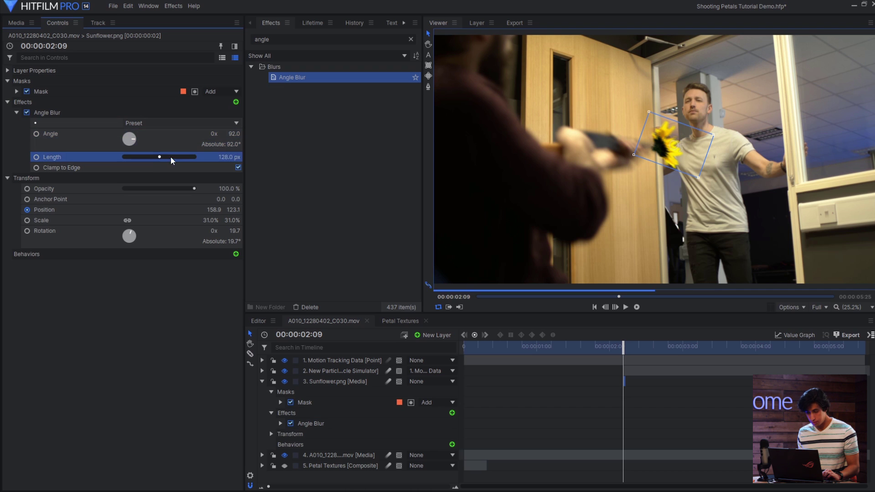
pyautogui.click(190, 388)
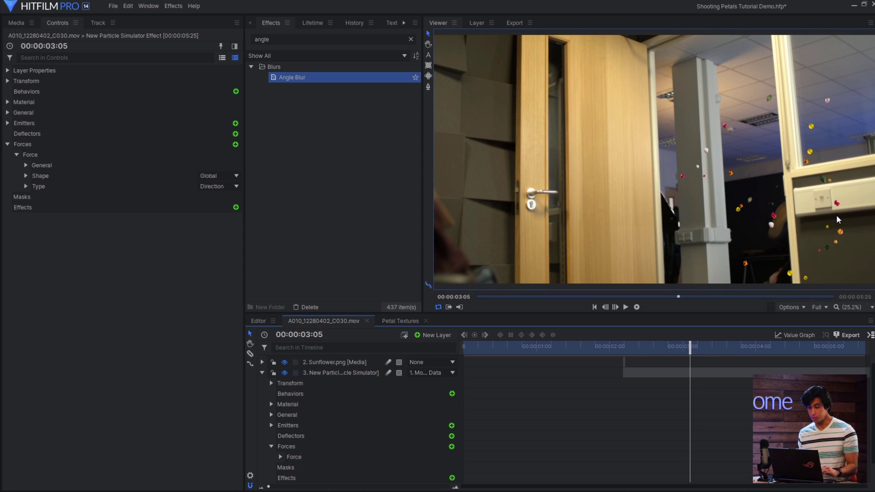
# Step: Draw a mask shape around the doorway on the particle simulator layer
pyautogui.click(369, 373)
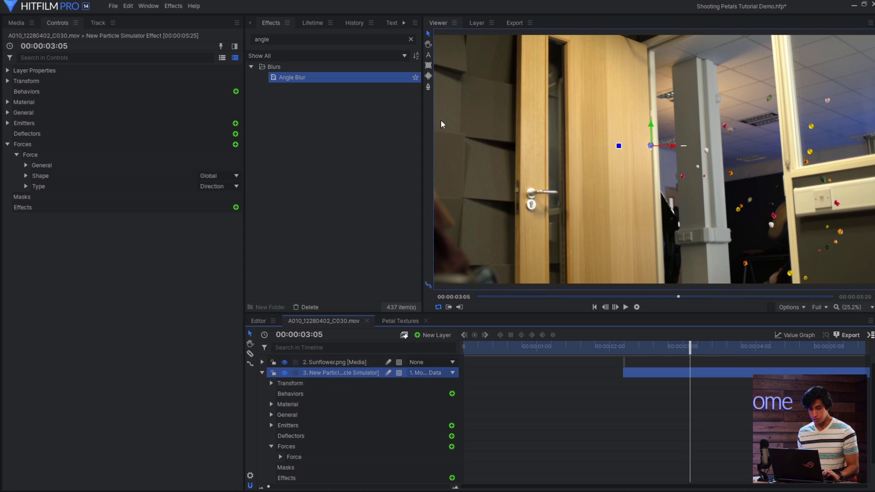
pyautogui.click(428, 88)
pyautogui.scroll(-2, 455, 158)
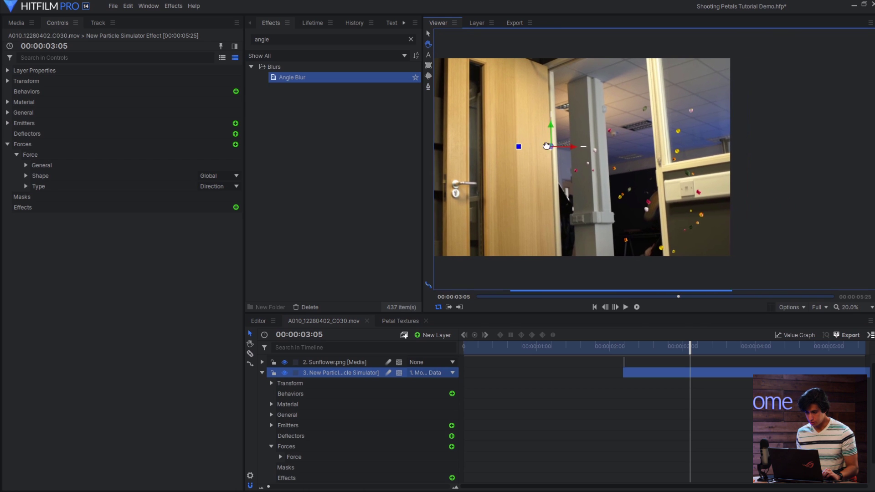
pyautogui.click(647, 58)
pyautogui.click(666, 281)
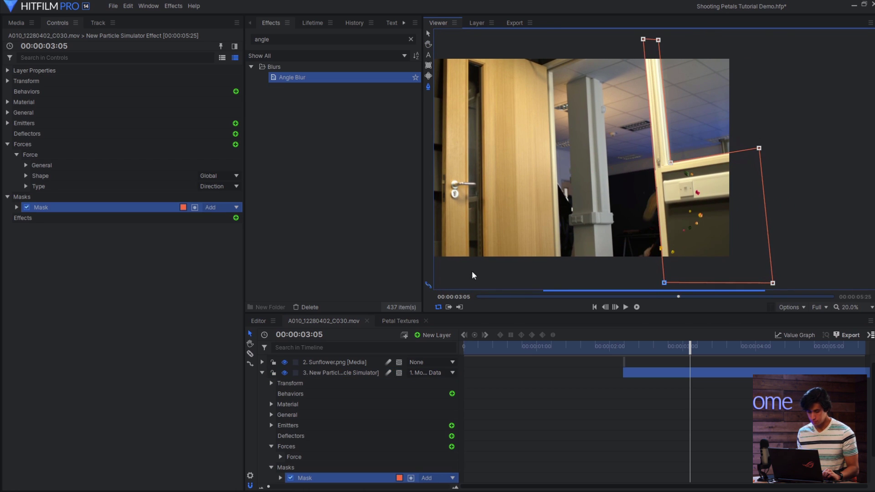
# Step: Keyframe the mask position to track the doorway through the shot, with 5 px feather
pyautogui.click(428, 32)
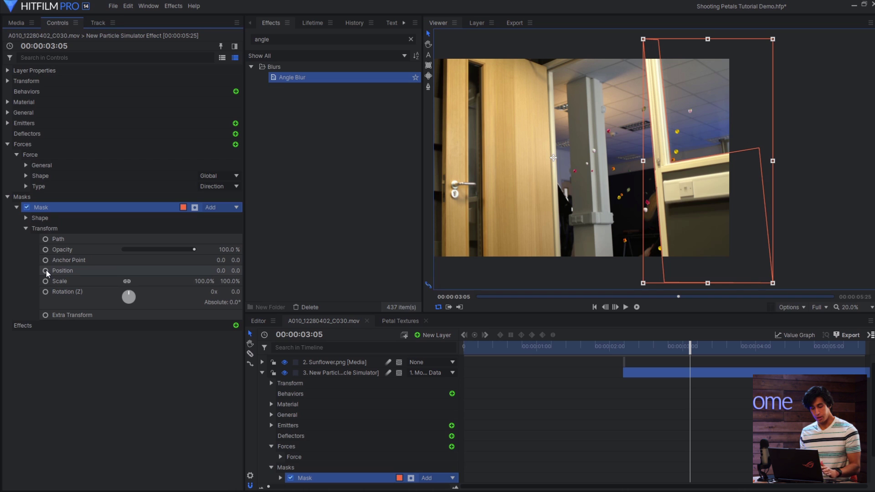
pyautogui.click(46, 271)
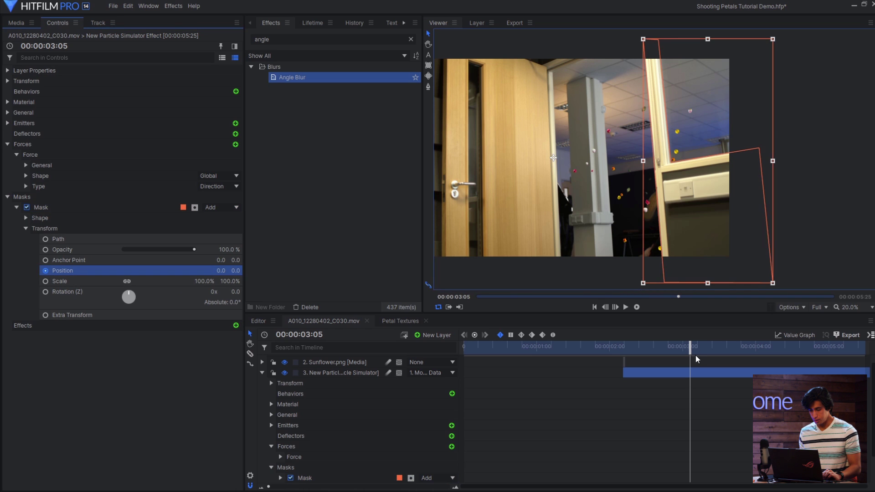
pyautogui.moveTo(690, 347); pyautogui.dragTo(724, 355)
pyautogui.moveTo(699, 256); pyautogui.dragTo(703, 256)
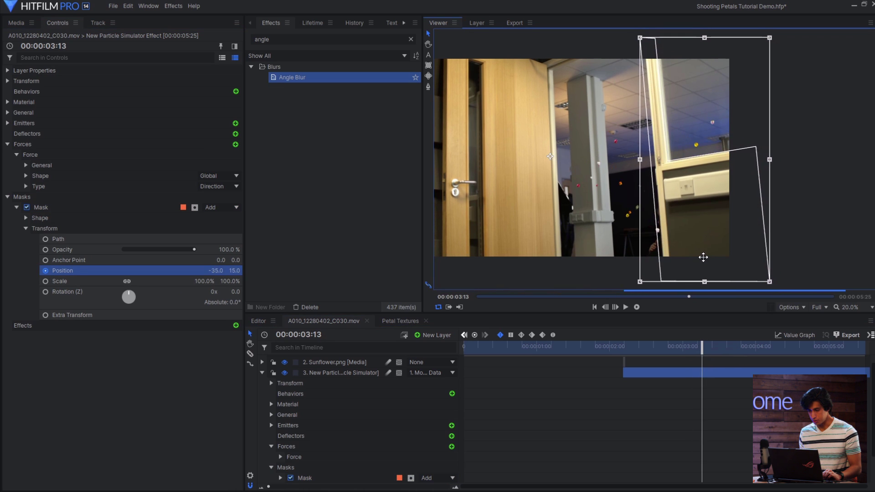
pyautogui.click(760, 352)
pyautogui.moveTo(713, 241); pyautogui.dragTo(708, 234)
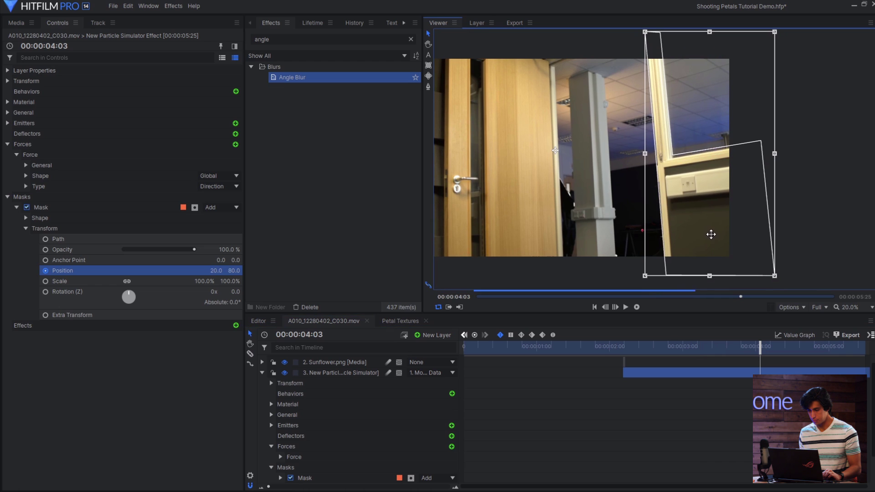
pyautogui.click(804, 346)
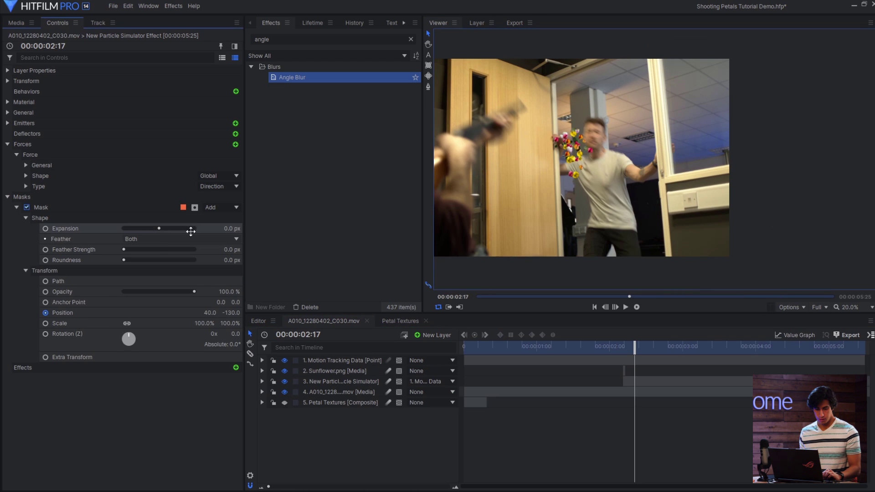
pyautogui.write('5')
pyautogui.press('Return')
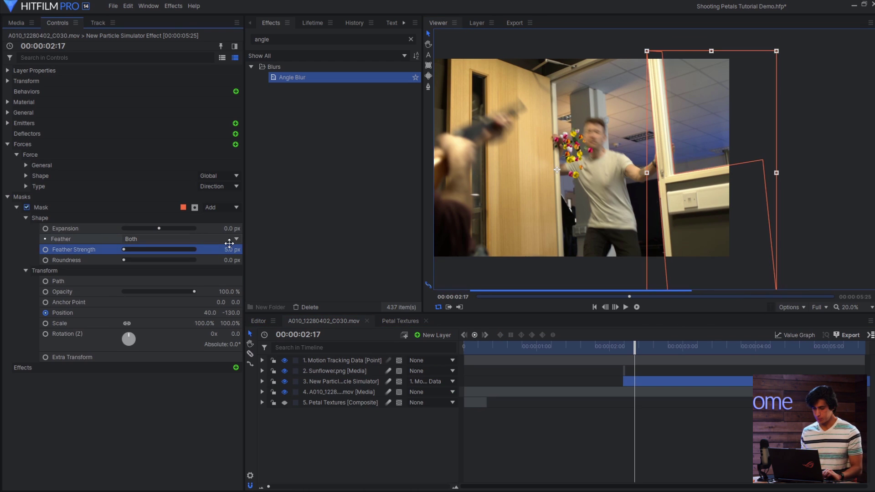
pyautogui.click(565, 421)
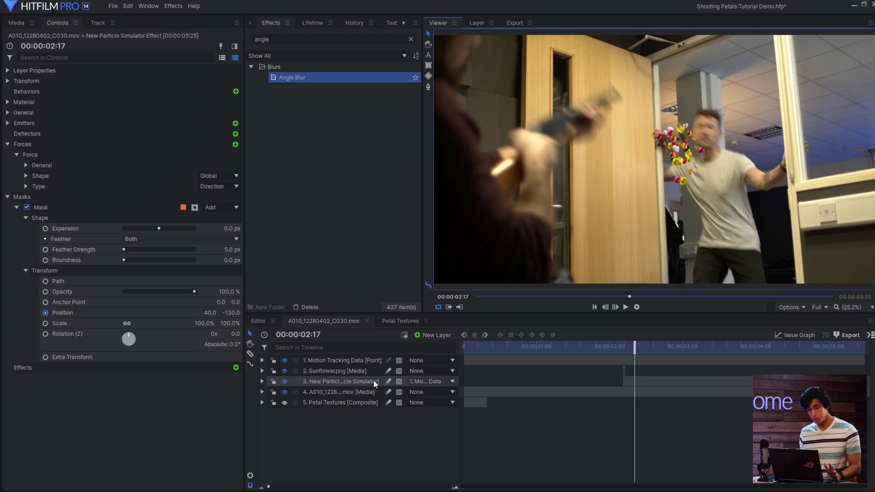
# Step: Add Angle Blur to the particle simulator at about 281° and 69.1 px length
pyautogui.press('space')
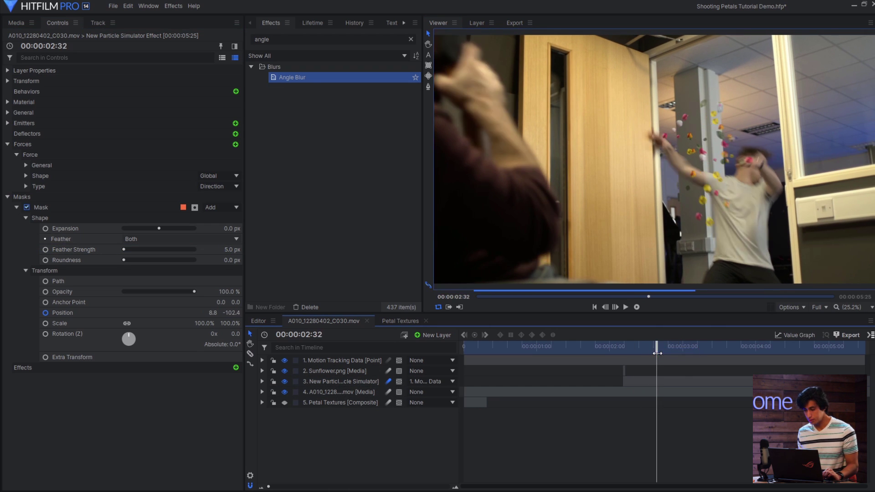
pyautogui.click(53, 214)
pyautogui.click(8, 197)
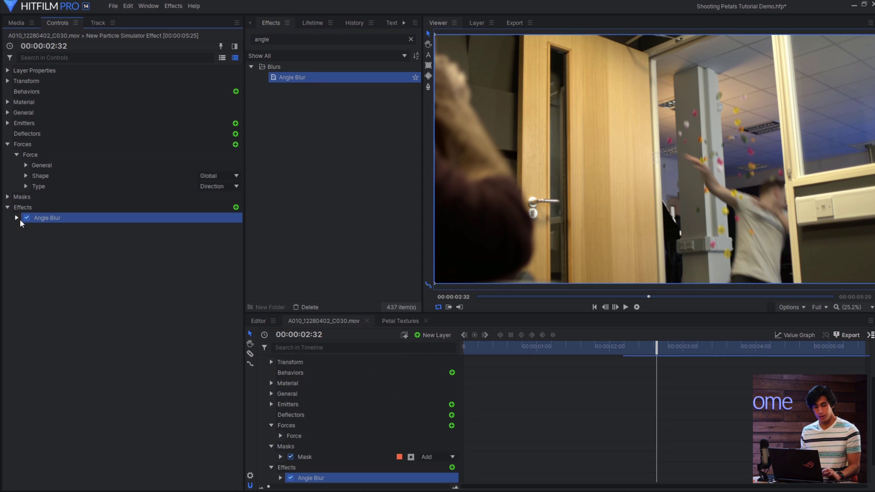
pyautogui.click(17, 217)
pyautogui.moveTo(131, 262)
pyautogui.mouseDown()
pyautogui.moveTo(142, 262)
pyautogui.moveTo(124, 247)
pyautogui.mouseUp()
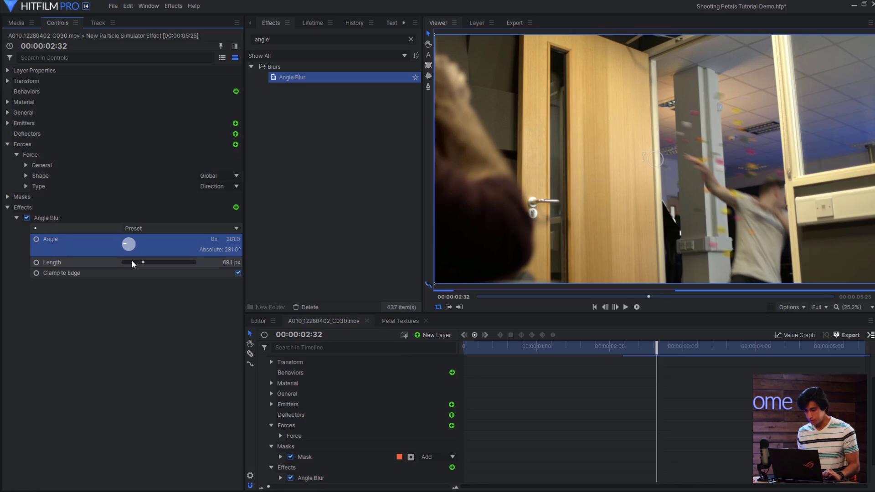